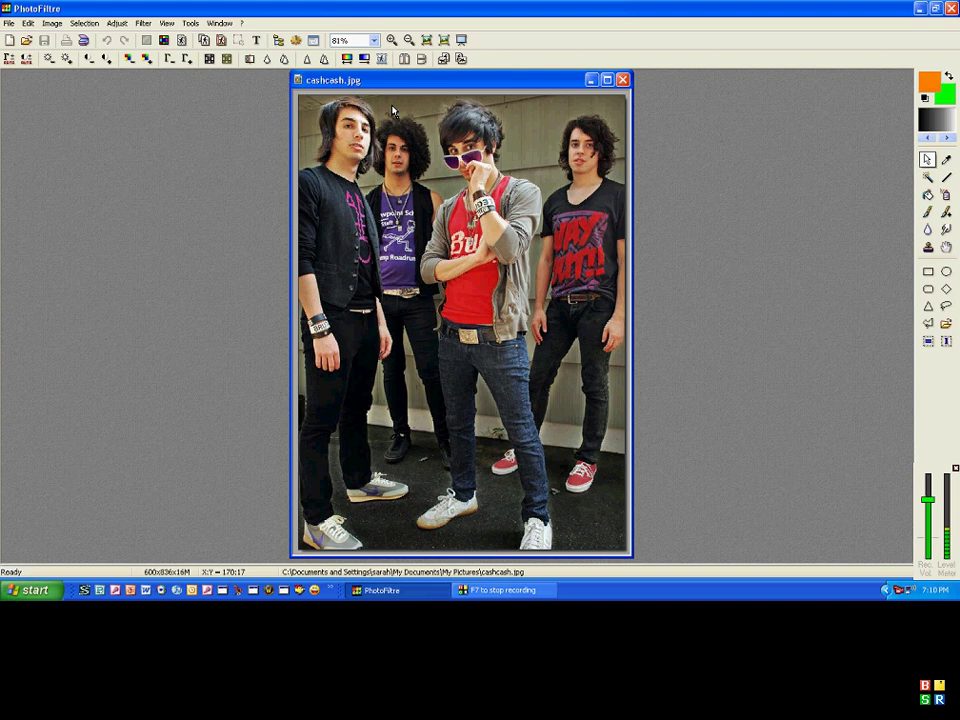
- Draw an elliptical selection about 274 × 85 px around the sunglasses-wearing man's head and stroke it in cyan with width 9
drag(409, 108, 555, 150)
drag(483, 128, 477, 131)
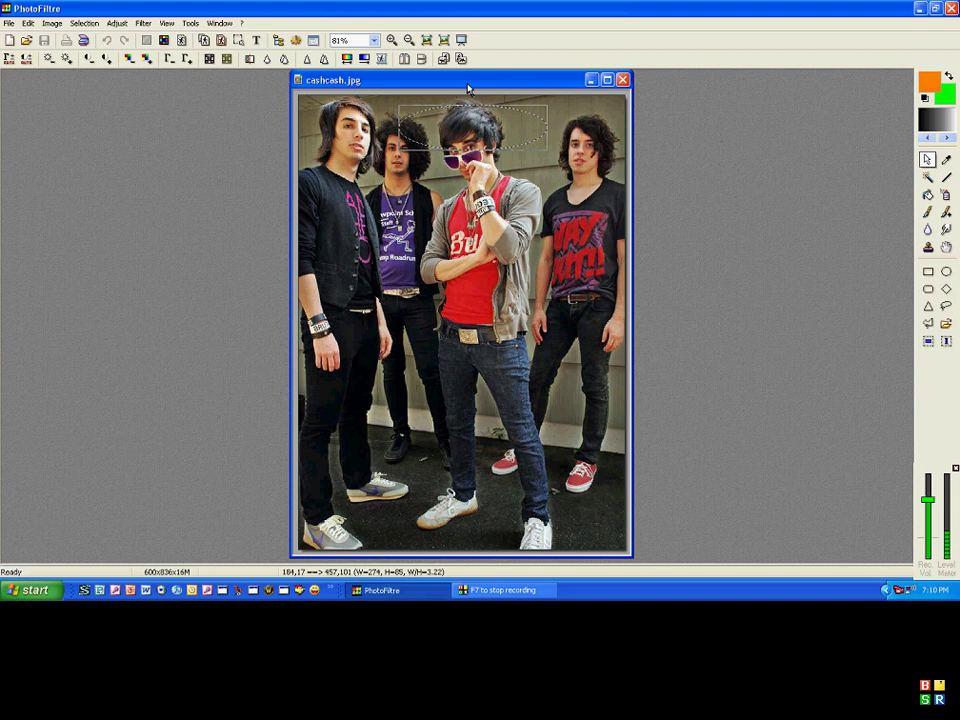
right_click(465, 135)
click(495, 138)
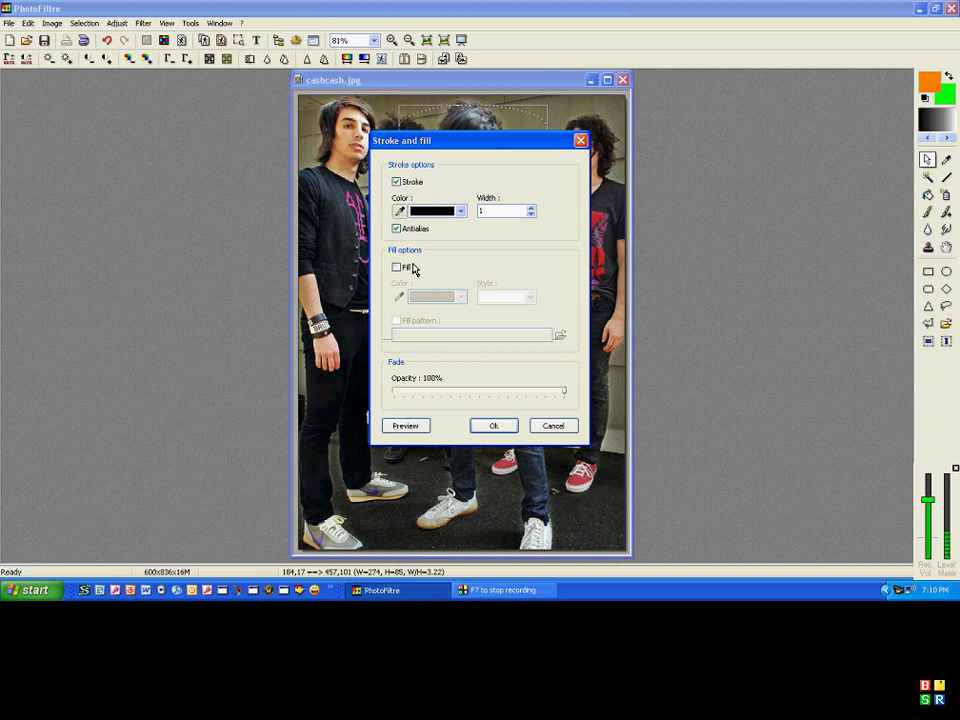
click(460, 211)
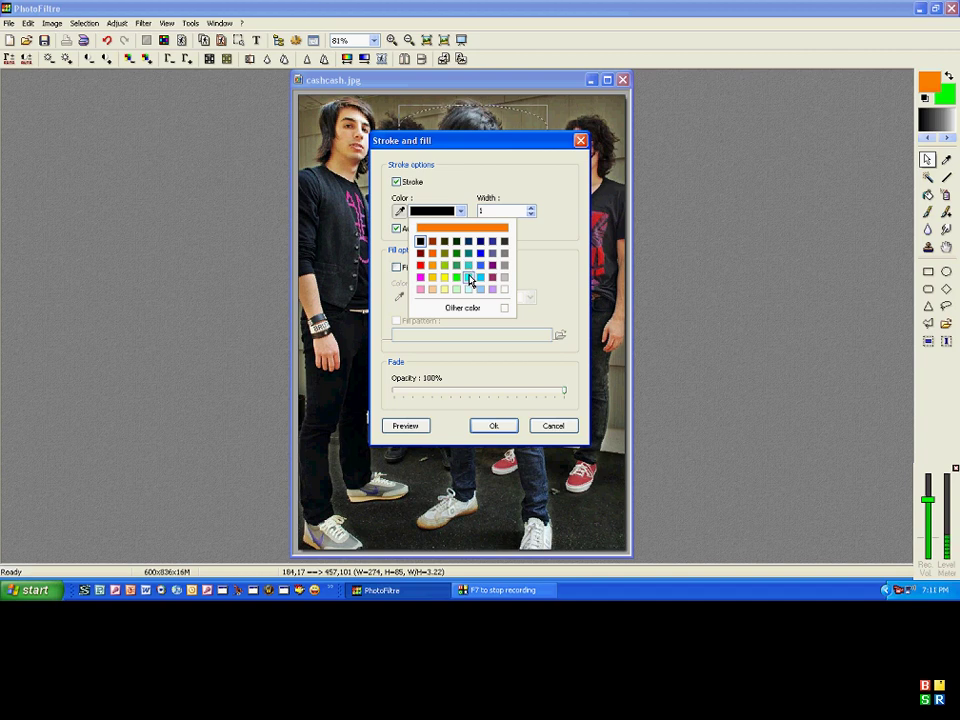
click(471, 279)
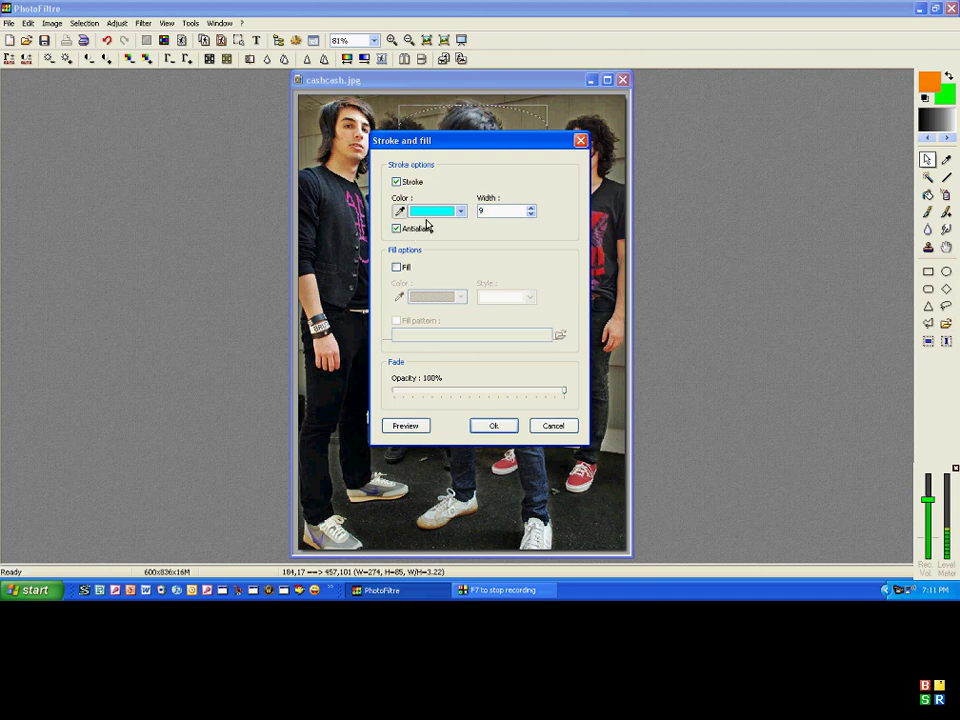
click(494, 426)
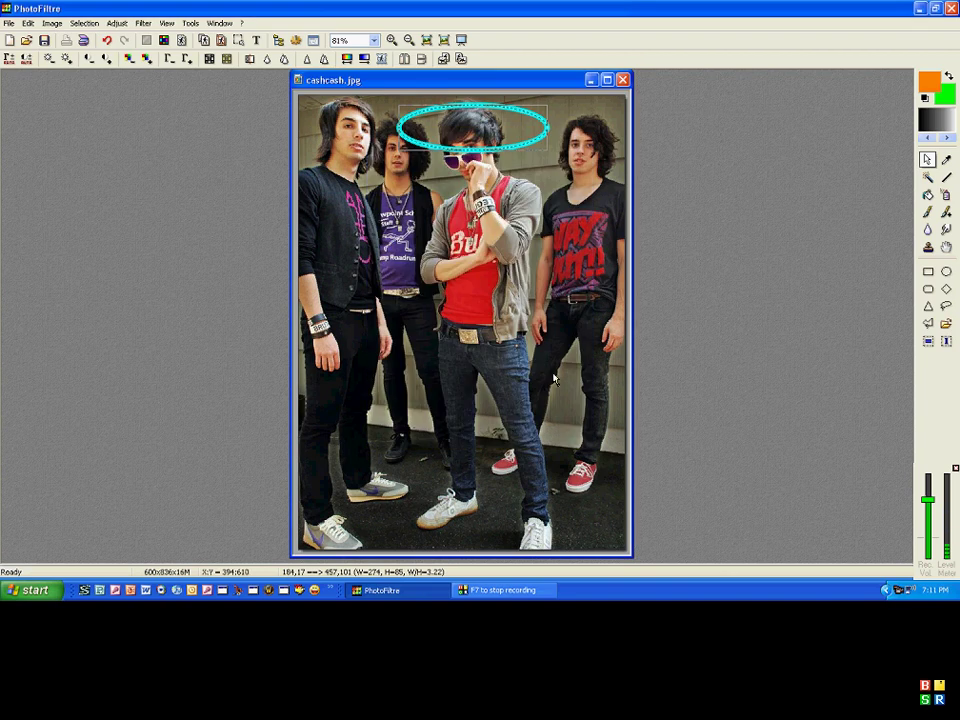
- Stroke three more cyan ellipses of the same size, stacked directly below the first one over the man's face, chest and forearms
drag(455, 145, 470, 179)
right_click(436, 154)
click(540, 242)
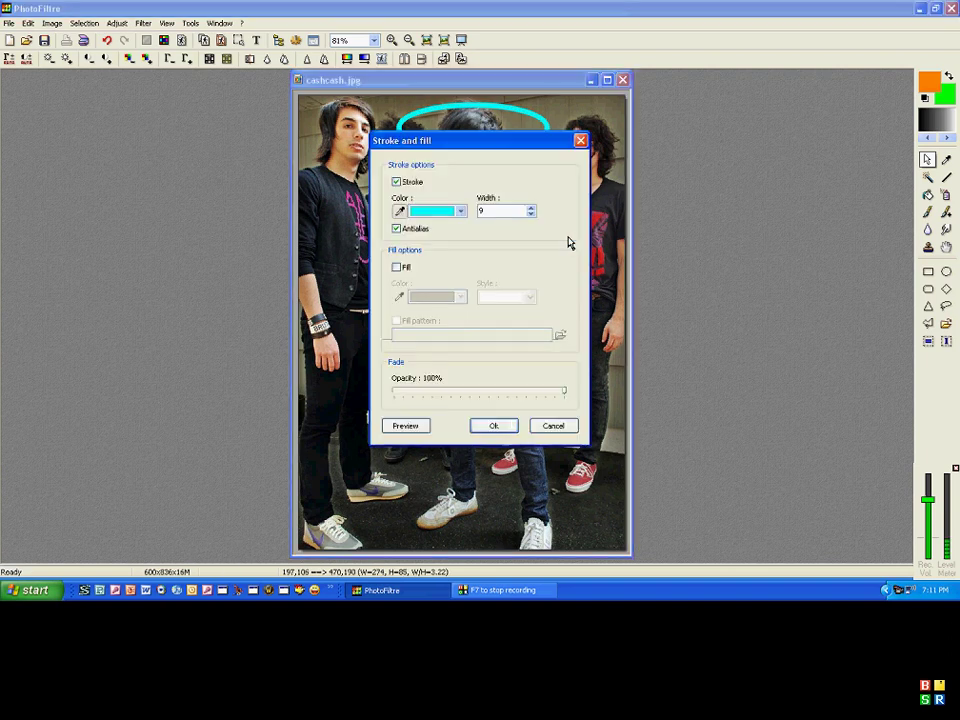
click(508, 424)
mouse_move(483, 186)
mouse_down()
mouse_move(489, 231)
mouse_move(479, 274)
mouse_up()
right_click(489, 231)
click(500, 235)
click(510, 426)
right_click(479, 274)
click(500, 277)
click(493, 426)
- Add the fifth and sixth cyan ellipses below the stack, over the man's waist and thighs
drag(481, 259, 481, 330)
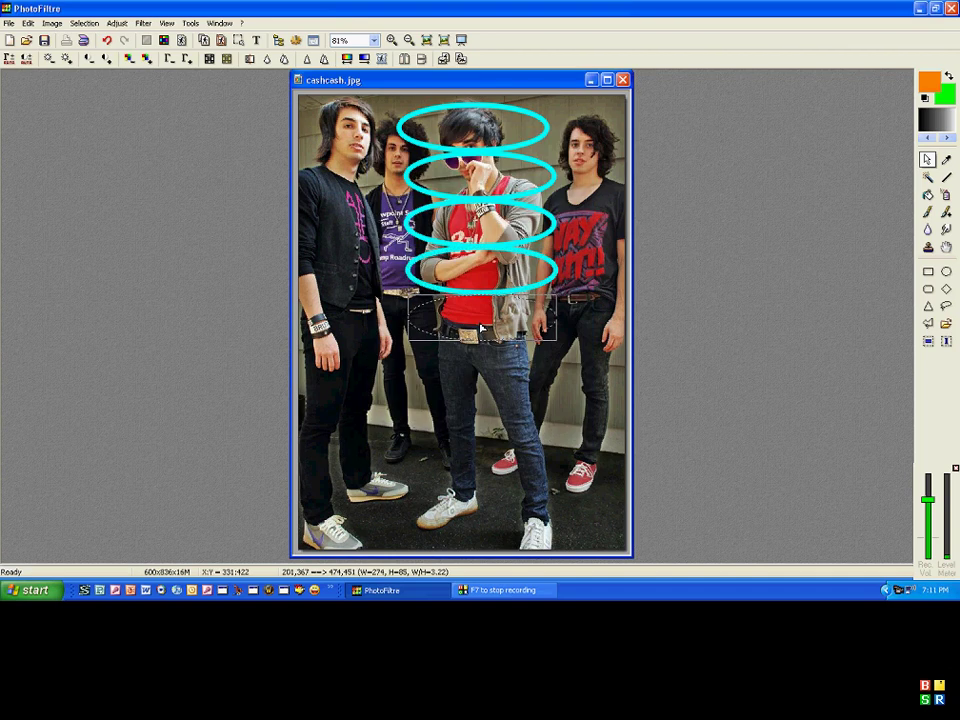
right_click(481, 330)
click(502, 333)
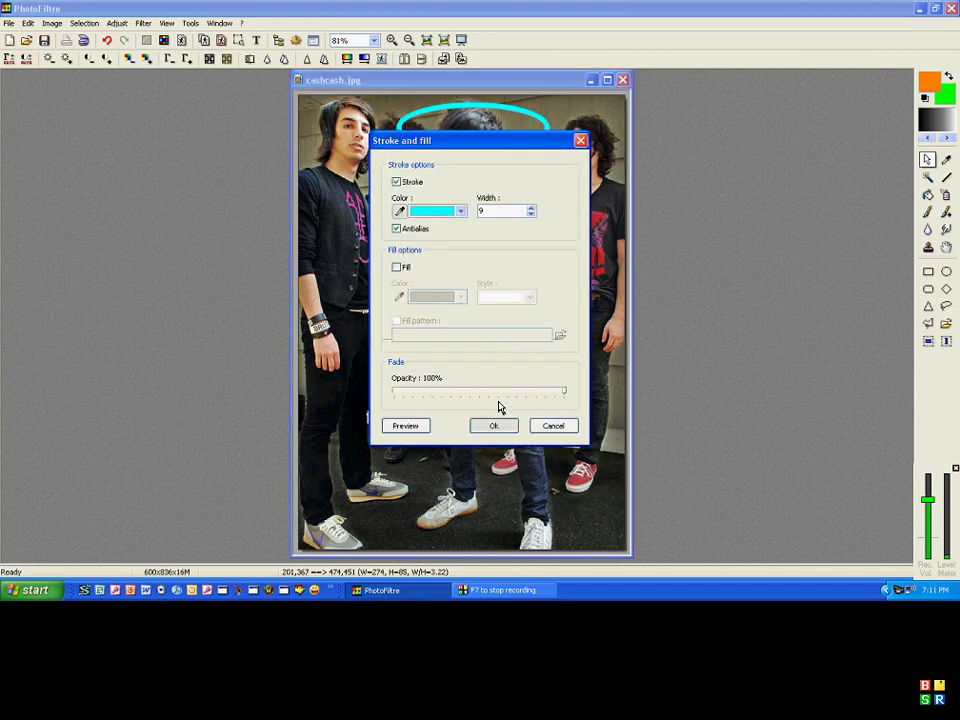
click(493, 426)
mouse_move(481, 322)
mouse_down()
mouse_move(479, 384)
mouse_move(498, 433)
mouse_up()
right_click(479, 381)
click(500, 384)
click(493, 424)
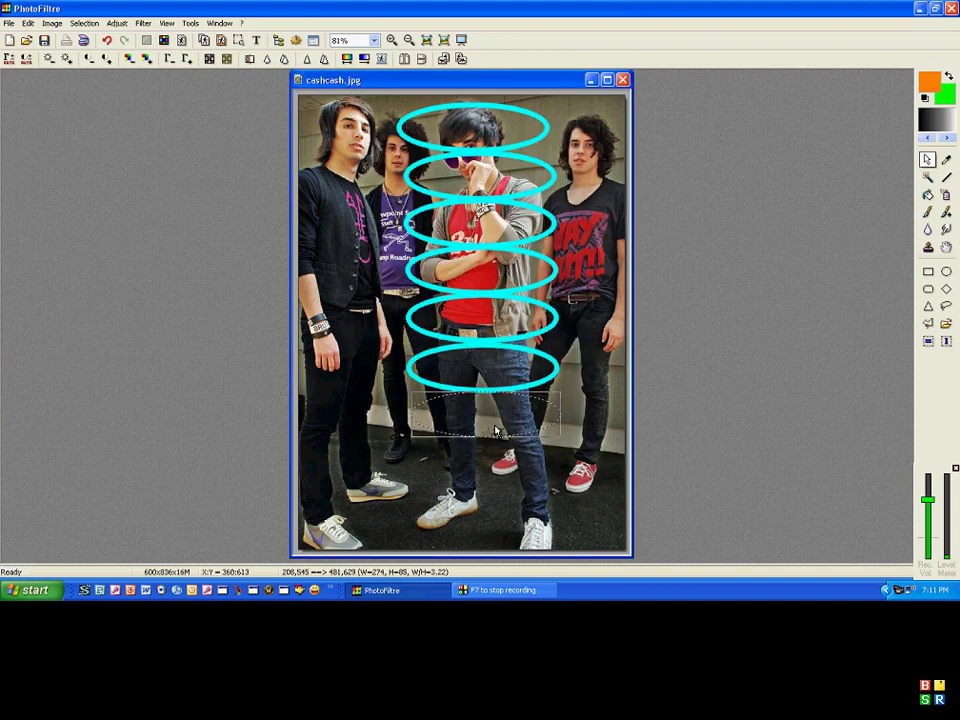
- Add the seventh and eighth cyan ellipses below the stack, over the man's knees and lower legs
right_click(497, 433)
click(542, 251)
click(516, 426)
drag(495, 405, 499, 456)
right_click(499, 454)
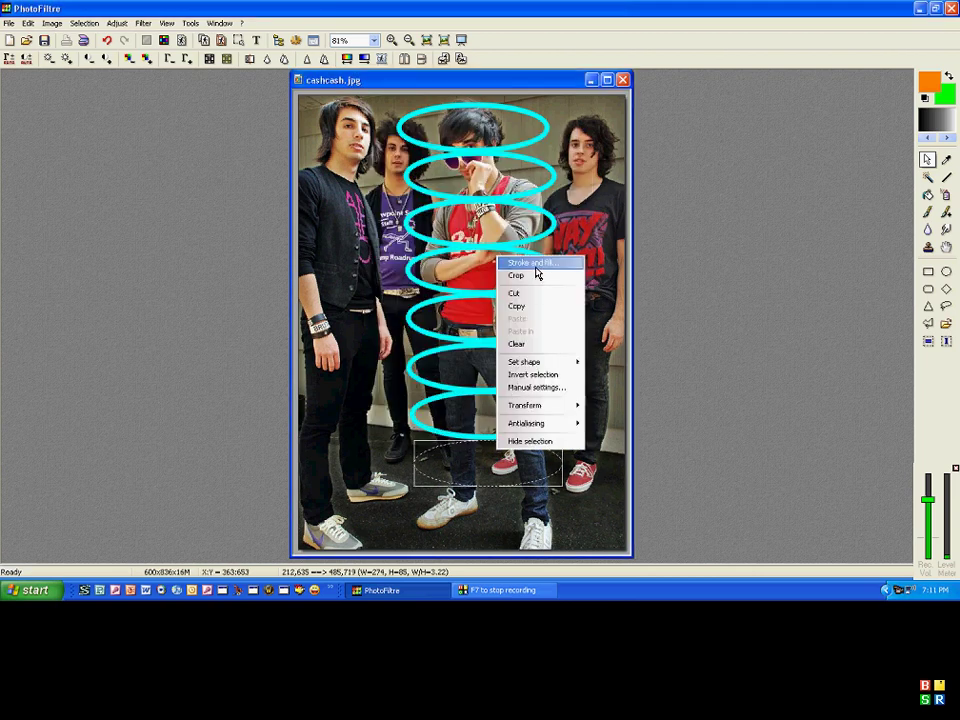
click(533, 262)
click(488, 426)
- Move the elliptical selection off the image, clear of the finished stack of ellipses
drag(481, 504, 884, 474)
click(494, 596)
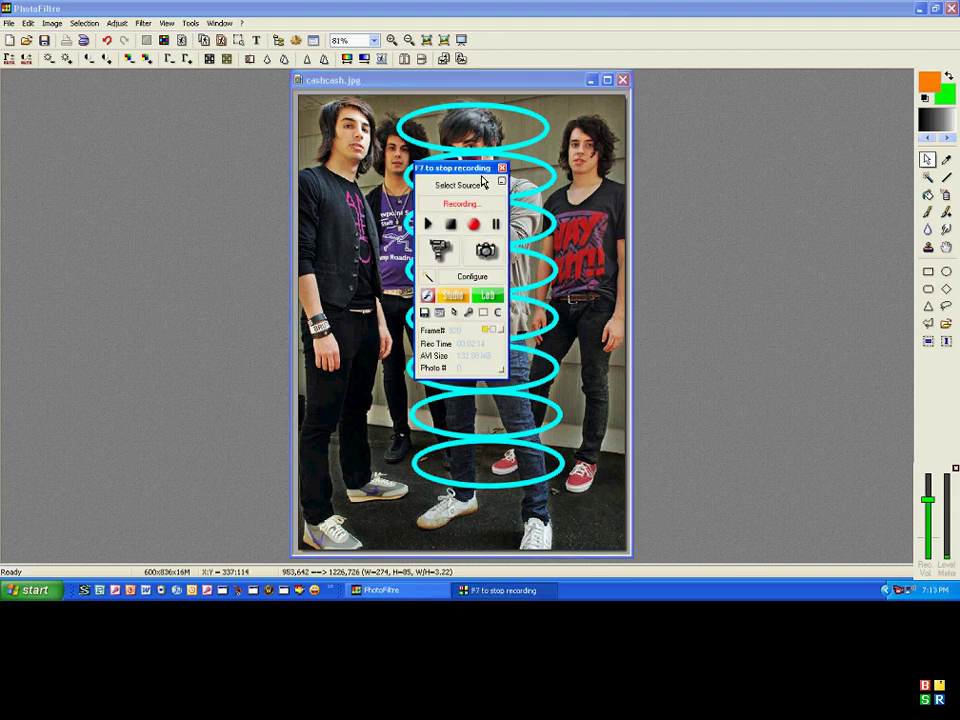
drag(463, 186, 830, 462)
click(815, 498)
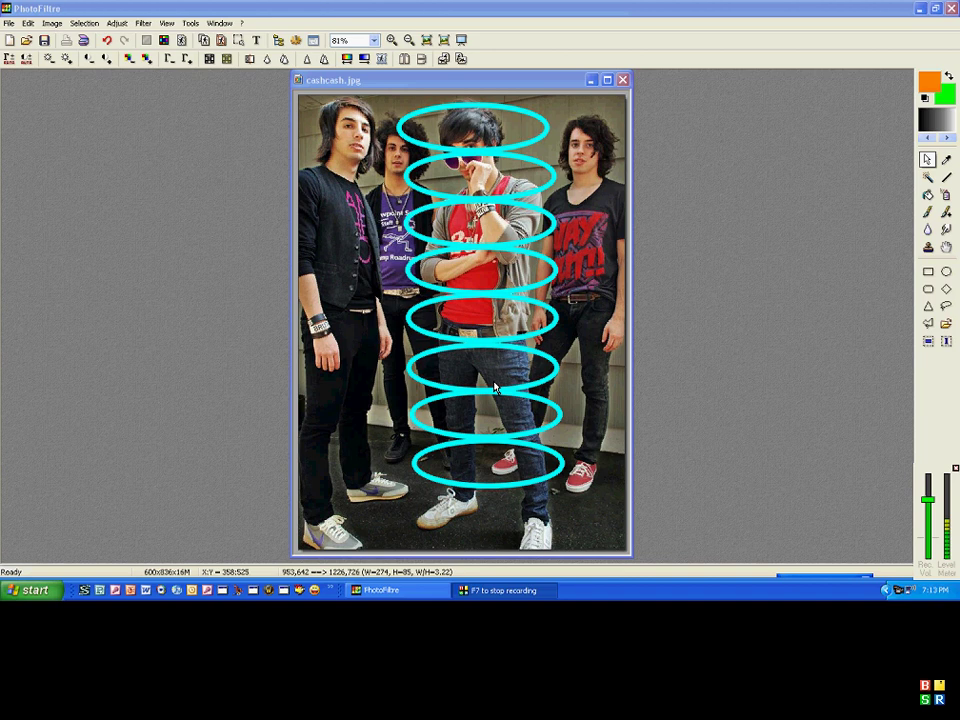
click(392, 40)
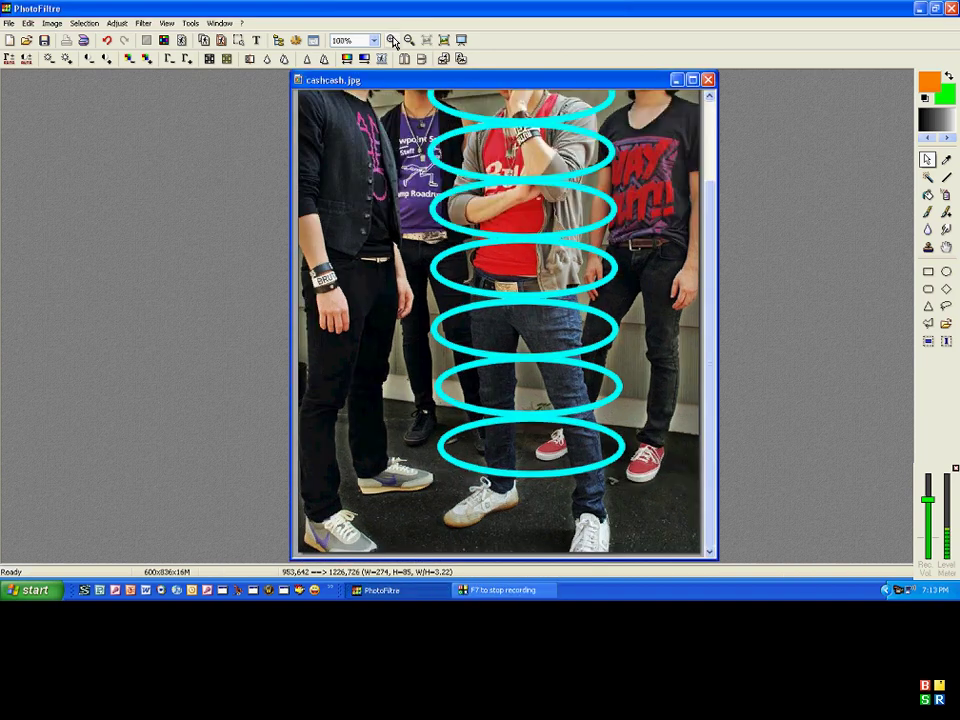
click(392, 40)
drag(905, 336, 903, 160)
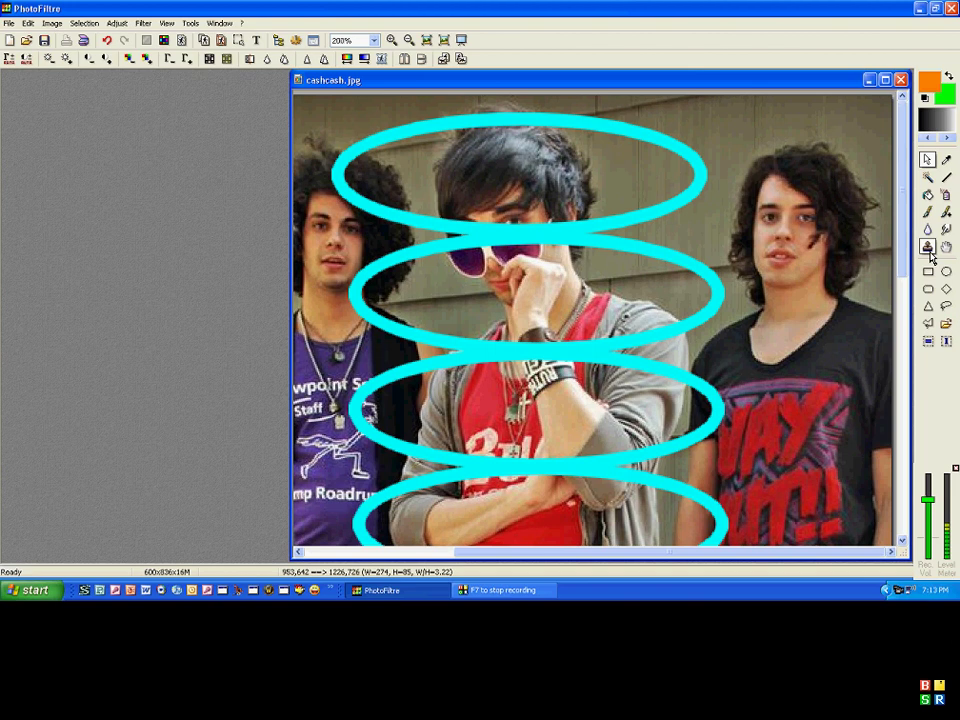
click(928, 247)
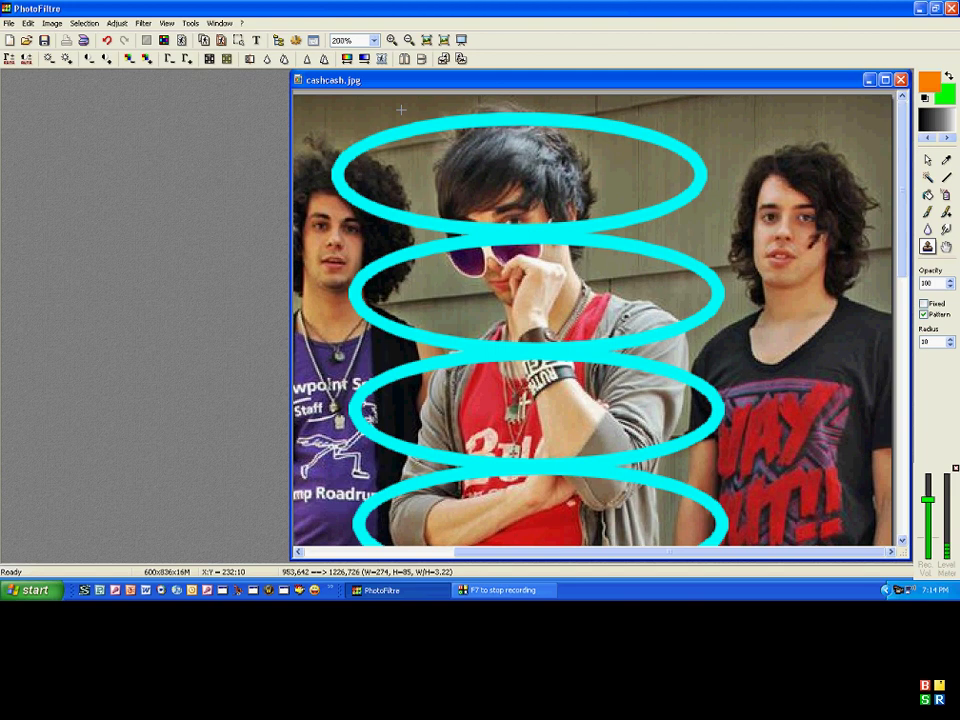
click(393, 40)
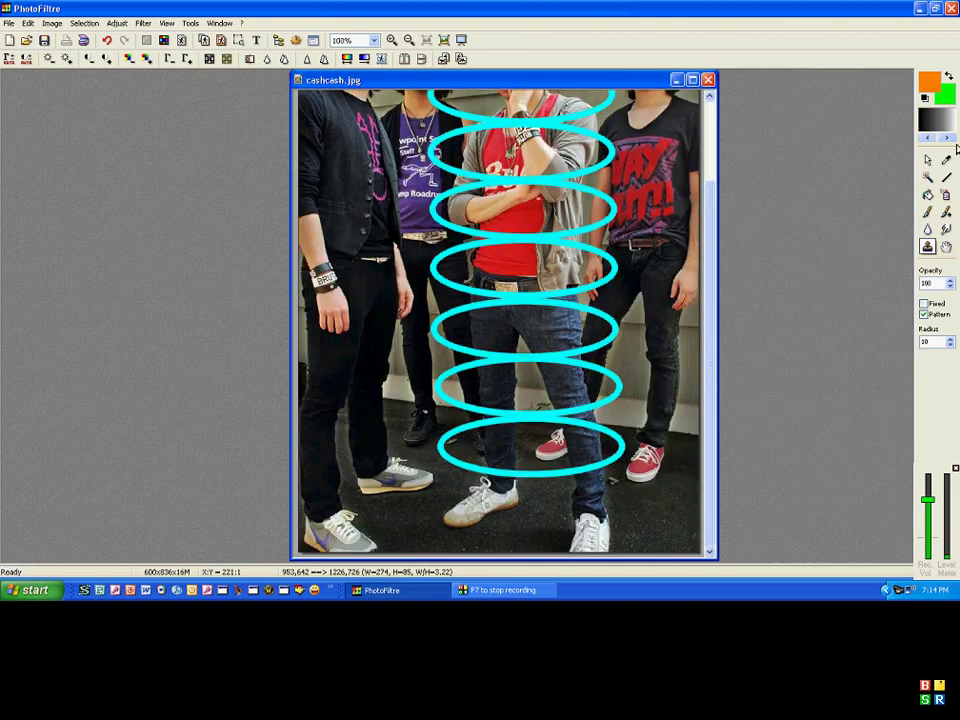
click(410, 40)
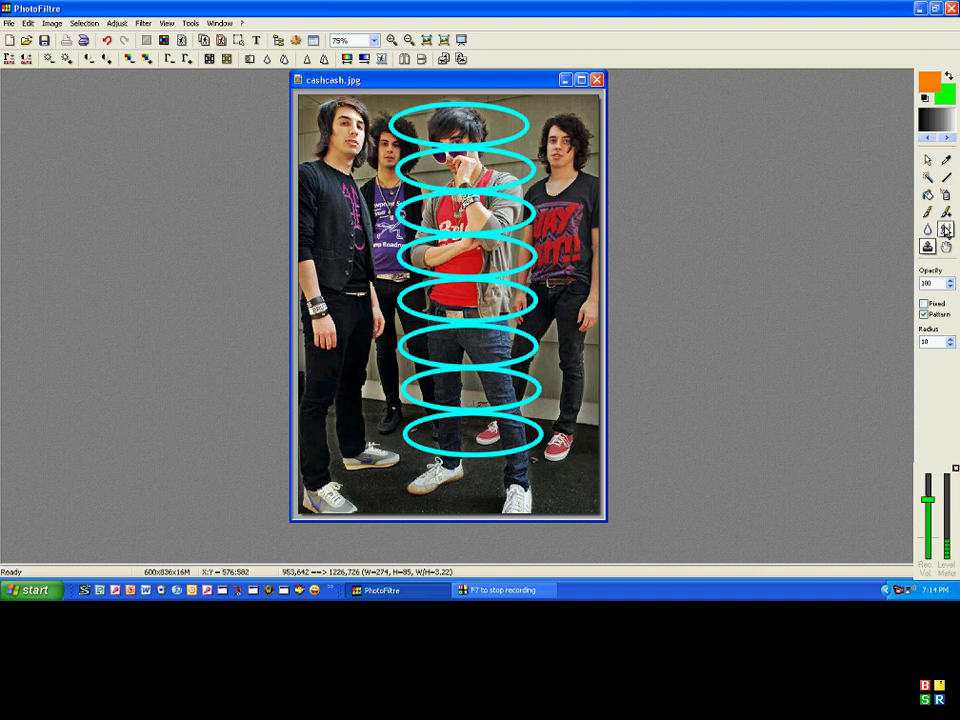
- Select the whole image and use the Clone stamp to remove the left and lower-left part of the top ellipse
click(928, 160)
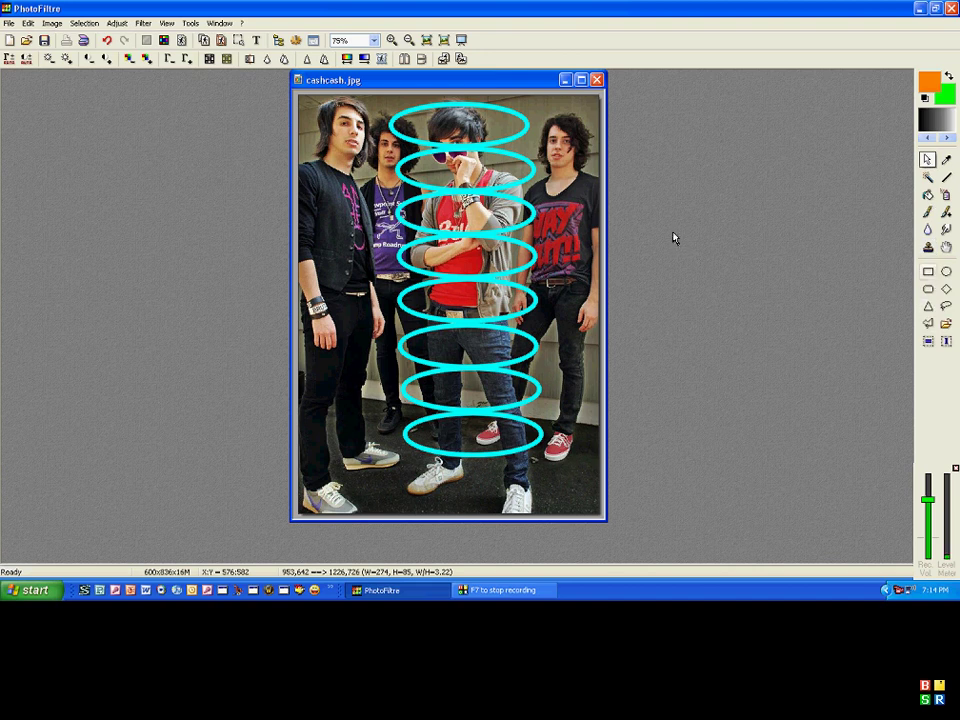
drag(300, 96, 765, 471)
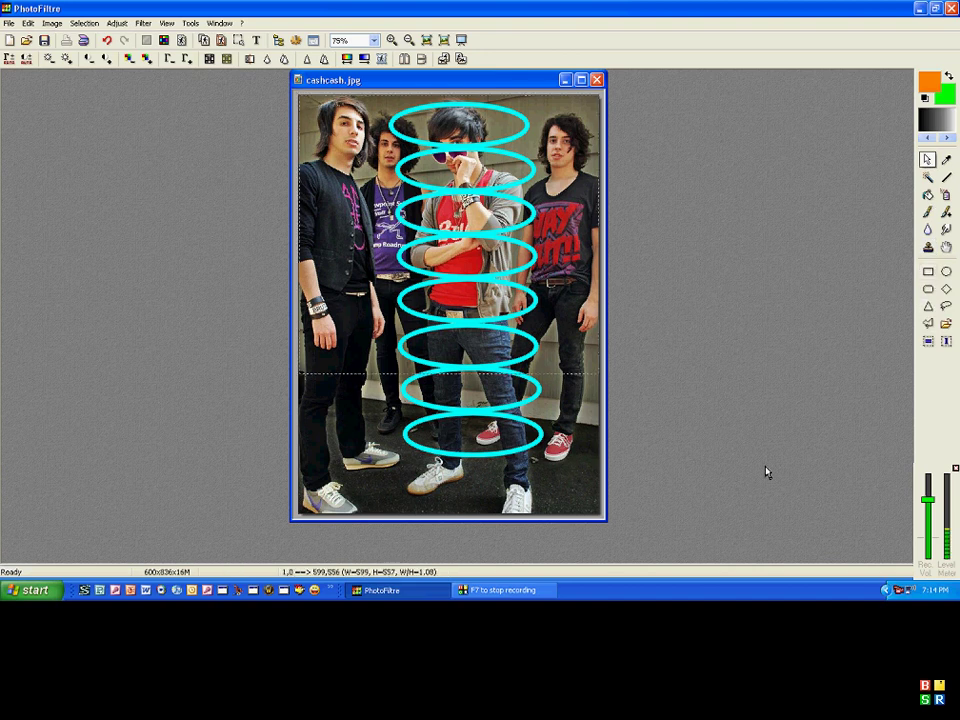
click(392, 41)
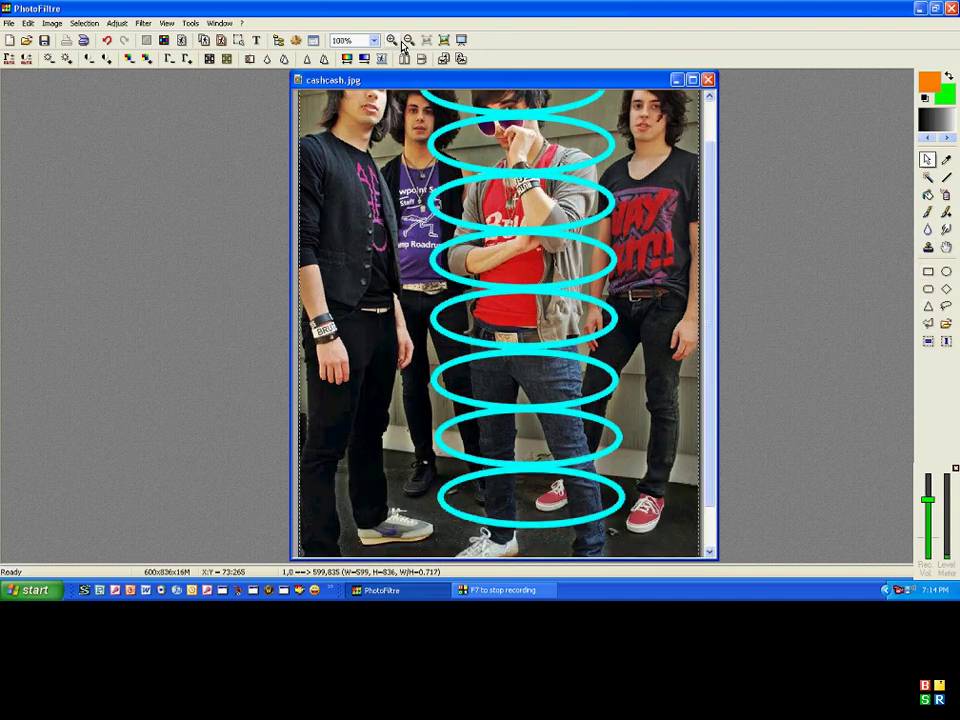
click(392, 41)
scroll(902, 281, up, 5)
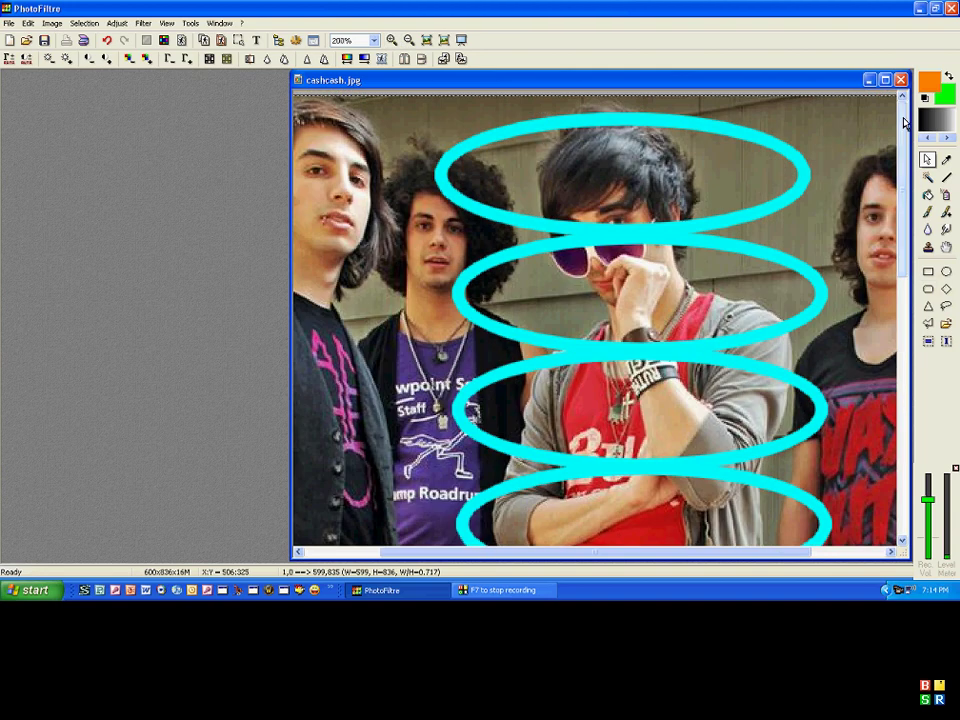
click(927, 247)
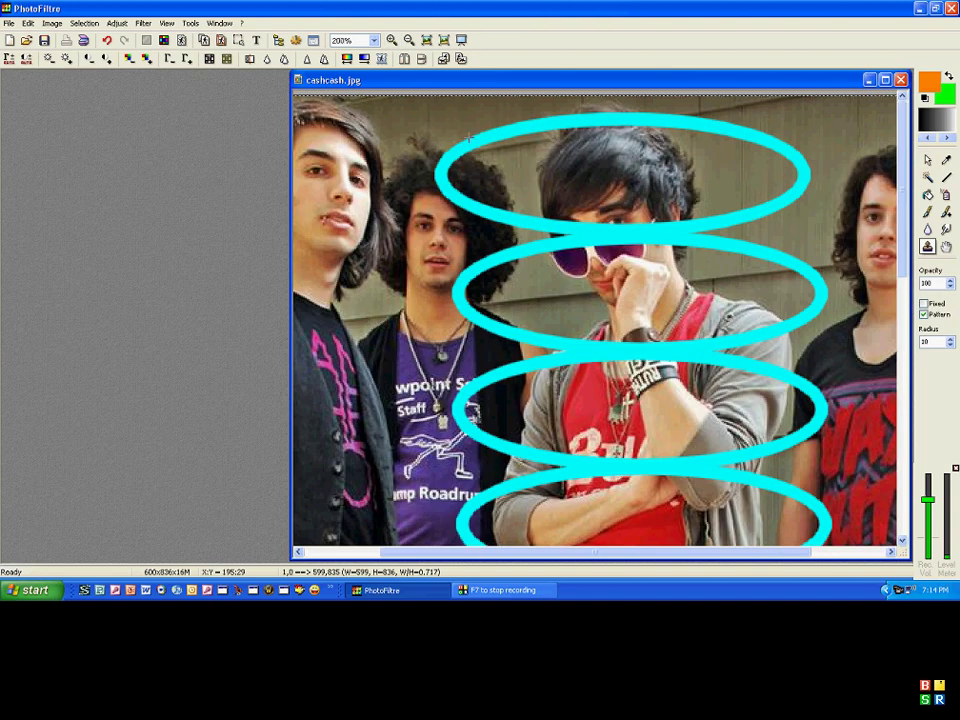
mouse_move(458, 150)
mouse_down()
mouse_move(441, 183)
mouse_move(468, 209)
mouse_move(580, 218)
mouse_up()
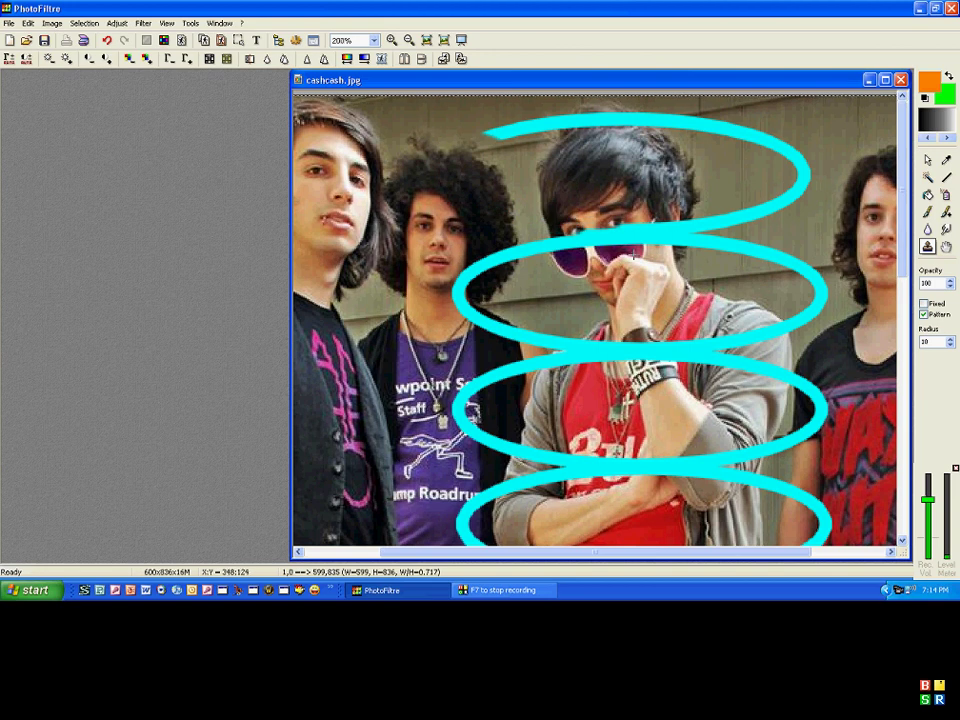
- Remove the right part of the second ellipse and the left part of the third with the Clone stamp
mouse_move(714, 246)
mouse_down()
mouse_move(724, 238)
mouse_move(668, 243)
mouse_up()
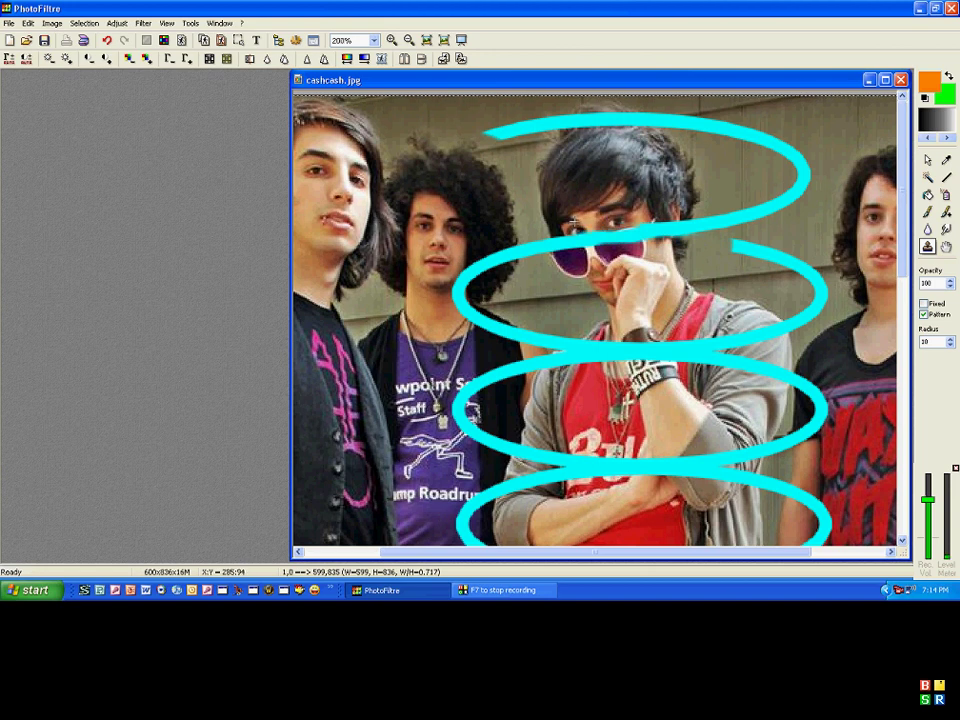
mouse_move(736, 242)
mouse_down()
mouse_move(791, 260)
mouse_move(820, 280)
mouse_move(825, 292)
mouse_move(784, 330)
mouse_up()
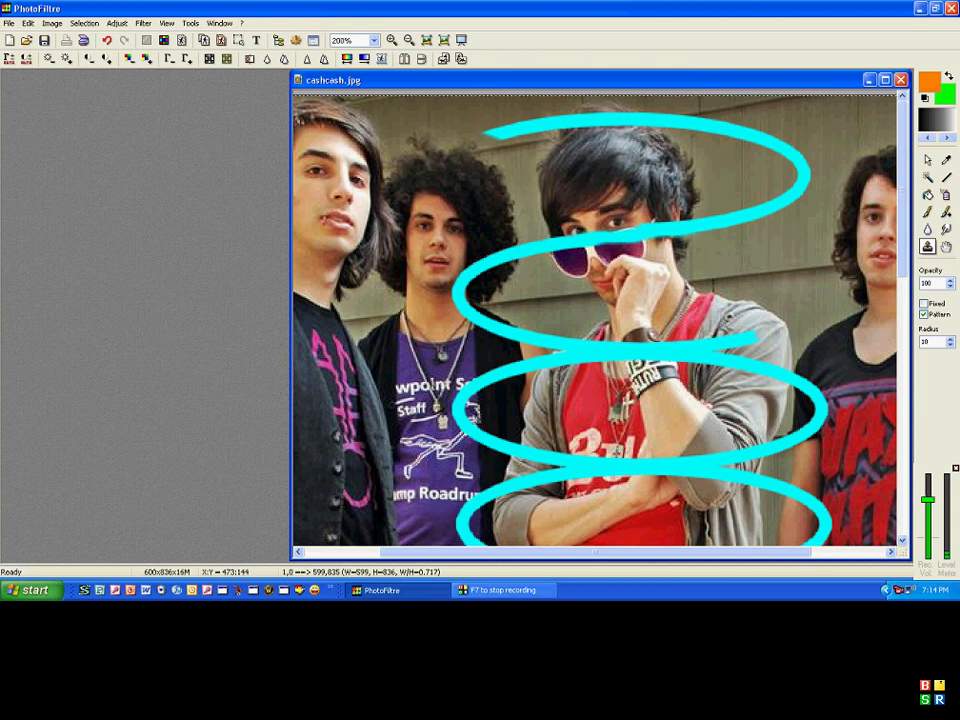
mouse_move(759, 333)
mouse_down()
mouse_move(627, 331)
mouse_move(619, 348)
mouse_move(544, 357)
mouse_move(559, 358)
mouse_move(542, 374)
mouse_move(479, 390)
mouse_up()
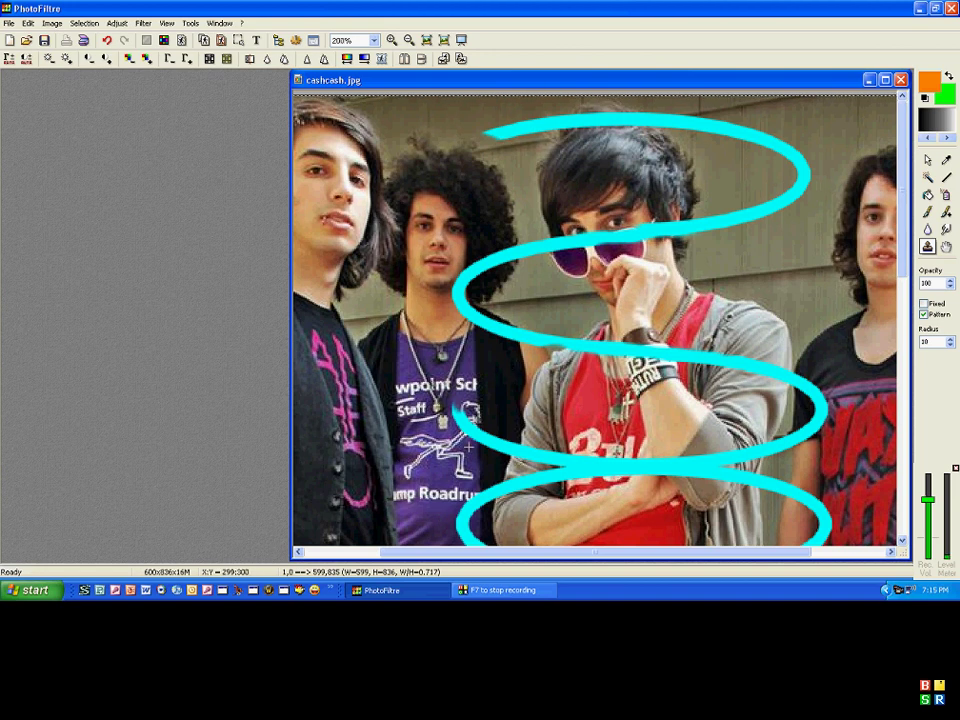
mouse_move(448, 409)
mouse_down()
mouse_move(477, 437)
mouse_move(549, 463)
mouse_up()
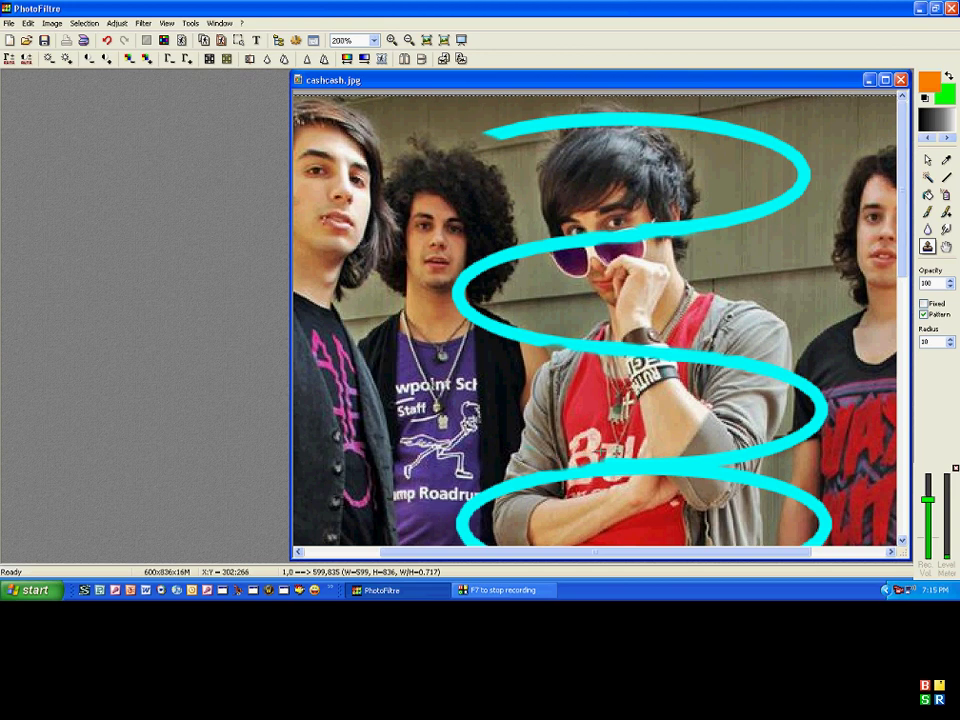
- Clone away the right part of the fourth ellipse and the left part of the fifth
drag(741, 496, 702, 478)
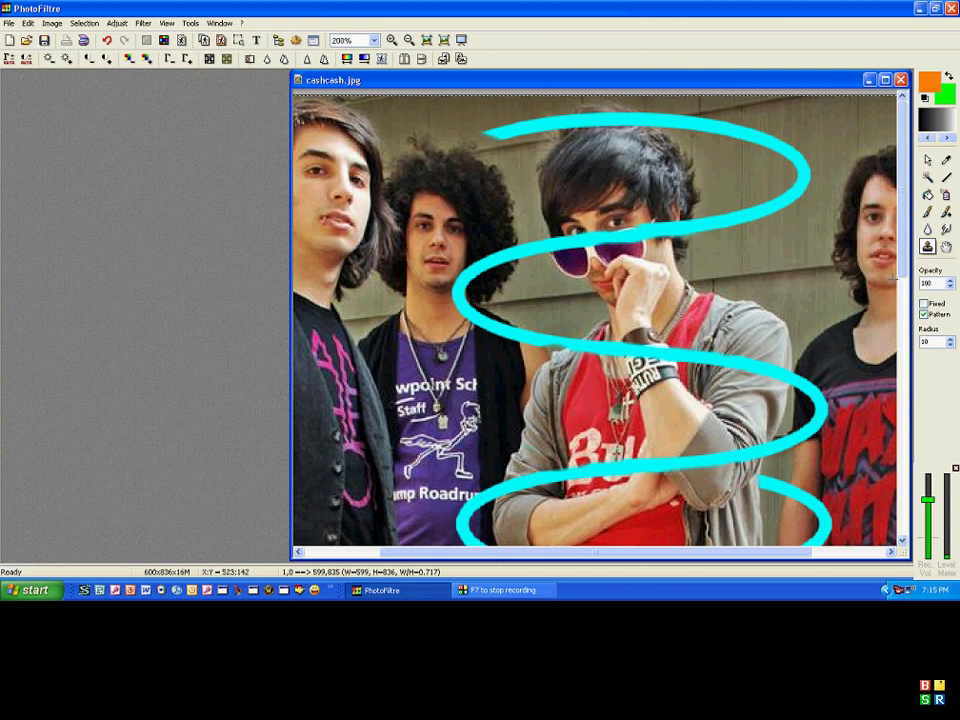
drag(904, 274, 909, 355)
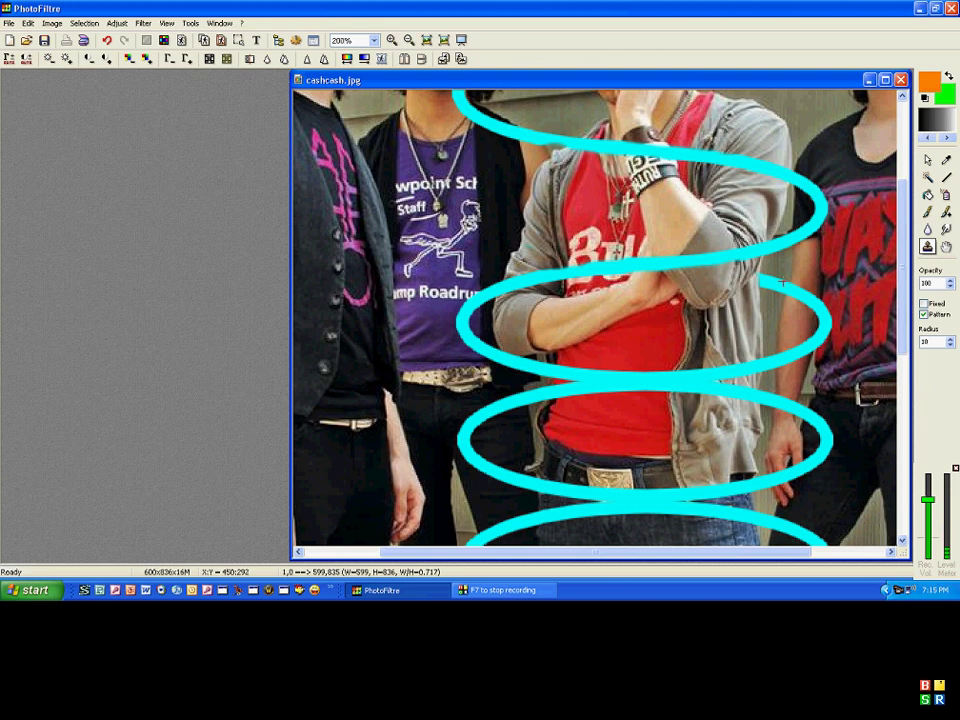
mouse_move(764, 281)
mouse_down()
mouse_move(818, 306)
mouse_move(837, 329)
mouse_move(802, 293)
mouse_move(816, 336)
mouse_up()
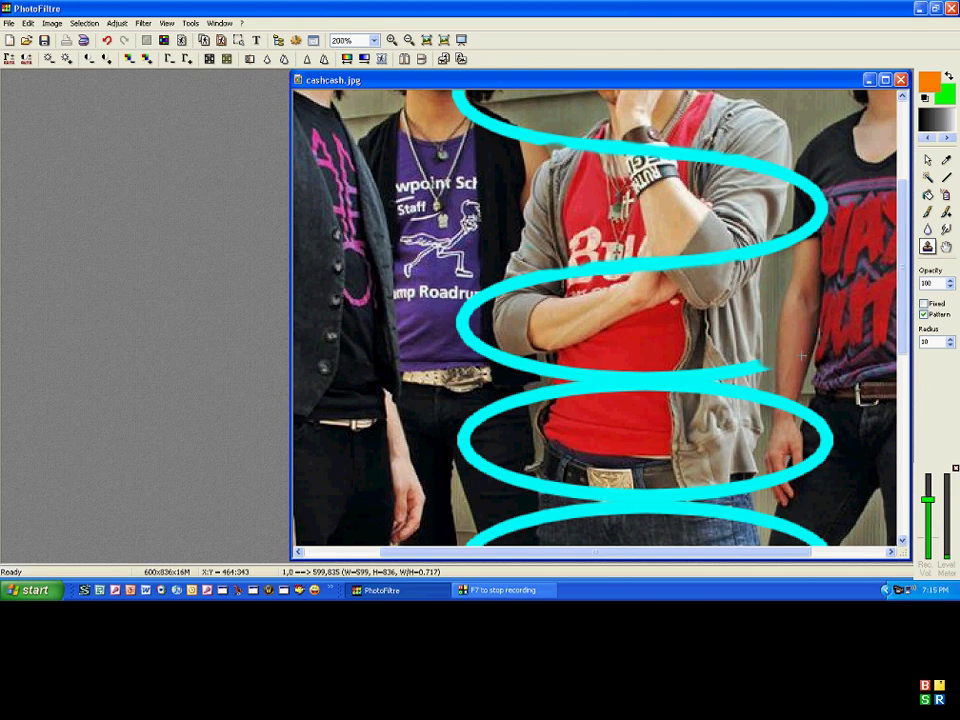
drag(740, 370, 720, 371)
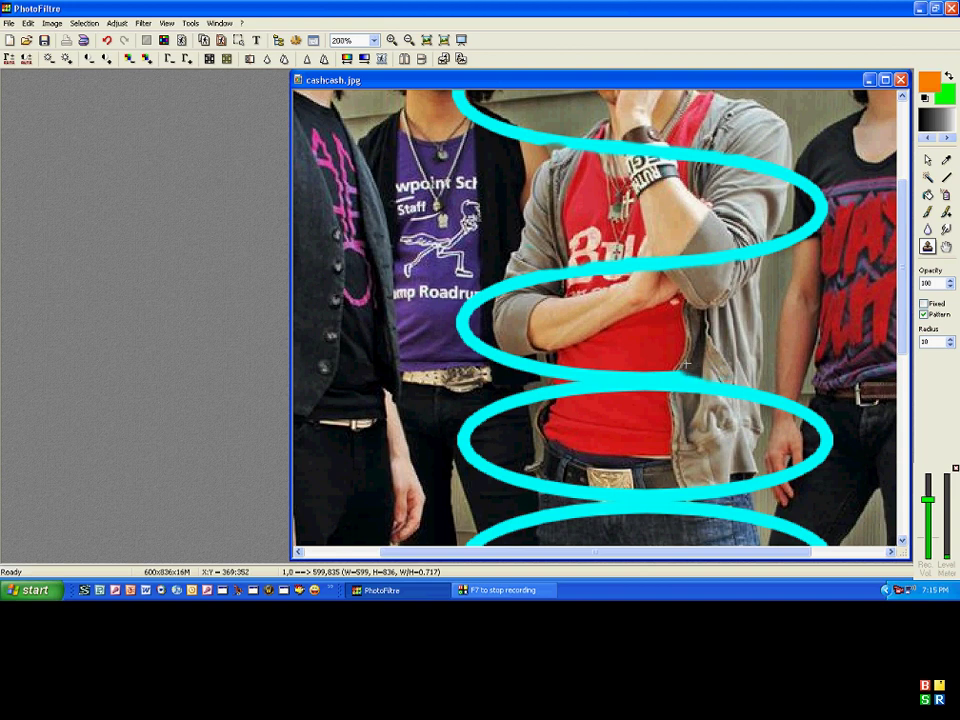
drag(543, 400, 693, 404)
mouse_move(546, 410)
mouse_down()
mouse_move(473, 410)
mouse_move(469, 428)
mouse_move(548, 395)
mouse_move(487, 420)
mouse_move(466, 445)
mouse_move(495, 474)
mouse_move(450, 429)
mouse_move(493, 471)
mouse_move(597, 493)
mouse_up()
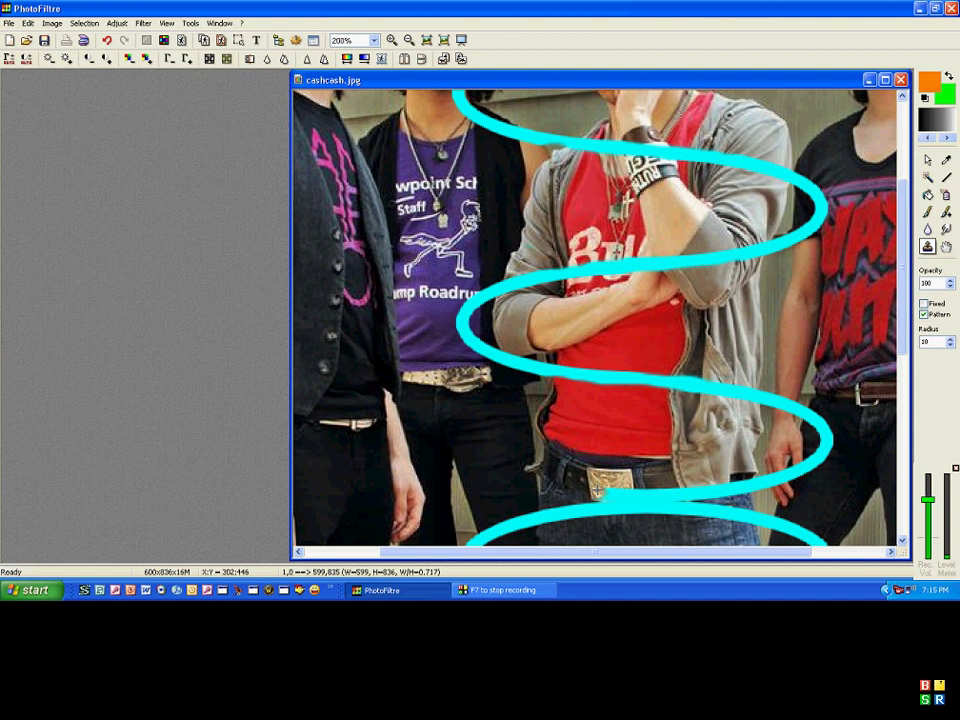
- Clone away the right part of the sixth ellipse over the jeans and the wall behind them
mouse_move(622, 491)
mouse_down()
mouse_move(673, 480)
mouse_move(697, 503)
mouse_move(619, 527)
mouse_up()
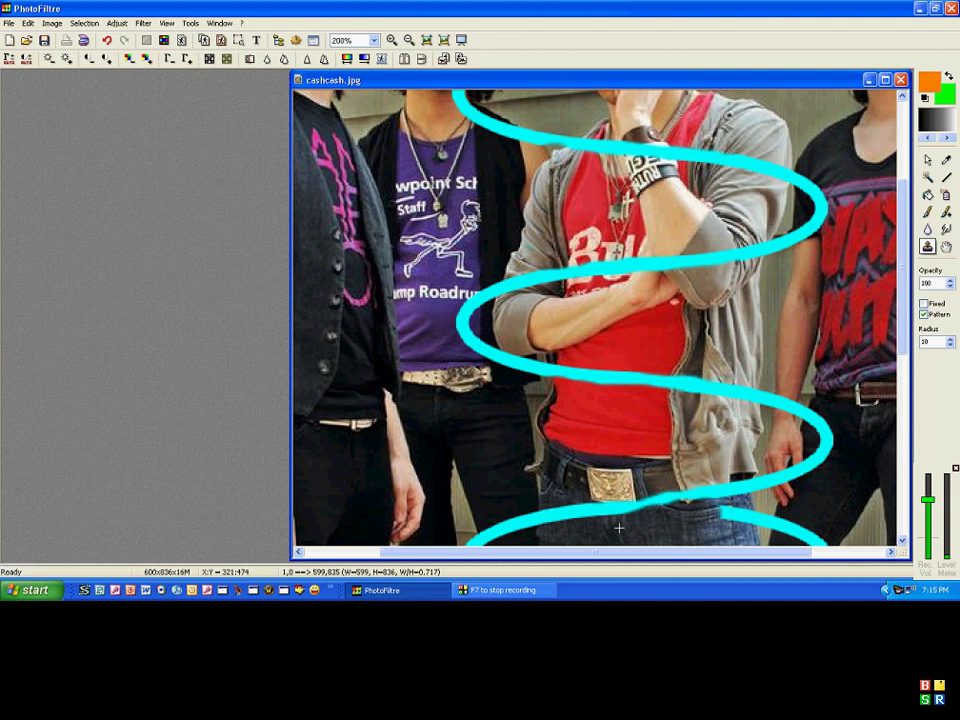
drag(906, 276, 902, 420)
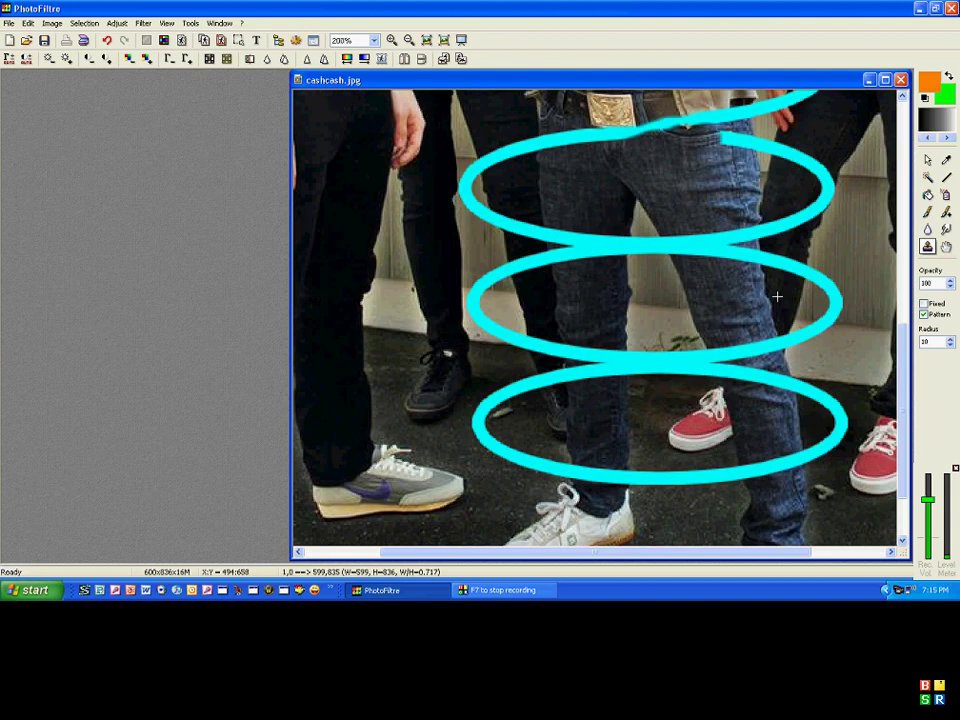
mouse_move(748, 142)
mouse_down()
mouse_move(821, 193)
mouse_move(745, 235)
mouse_move(620, 236)
mouse_up()
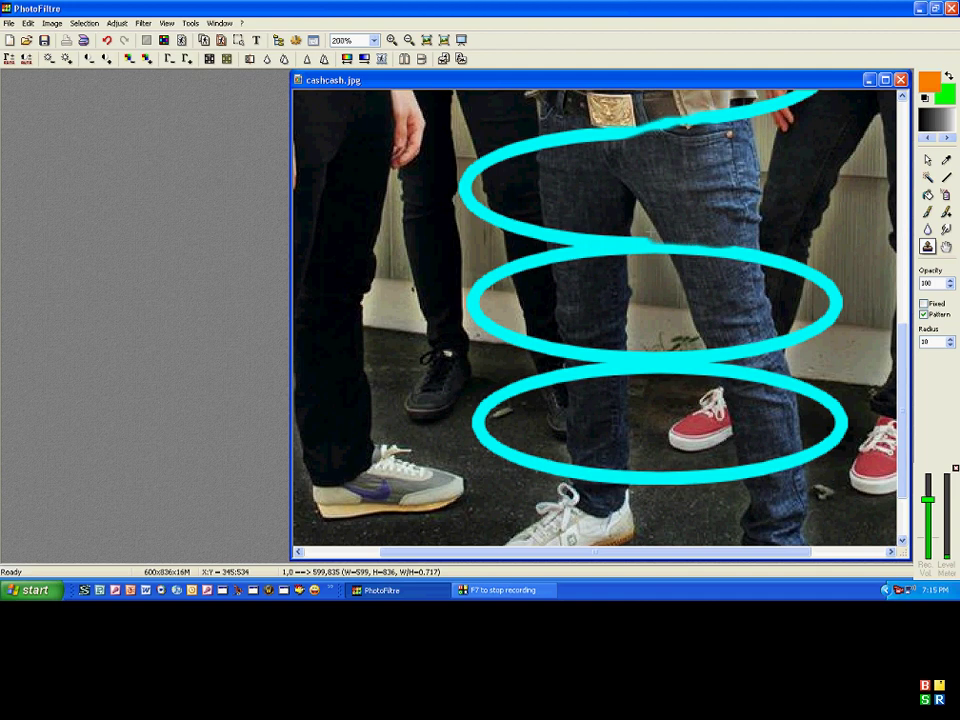
- Undo the last clone stroke, redo the joint between the sixth and seventh ellipses, and clone away the seventh's upper-left arc
click(106, 40)
mouse_move(726, 139)
mouse_down()
mouse_move(796, 160)
mouse_move(843, 202)
mouse_move(805, 152)
mouse_move(728, 141)
mouse_move(770, 170)
mouse_move(828, 188)
mouse_move(824, 203)
mouse_move(817, 217)
mouse_move(816, 200)
mouse_move(798, 225)
mouse_move(780, 222)
mouse_move(763, 236)
mouse_move(681, 227)
mouse_up()
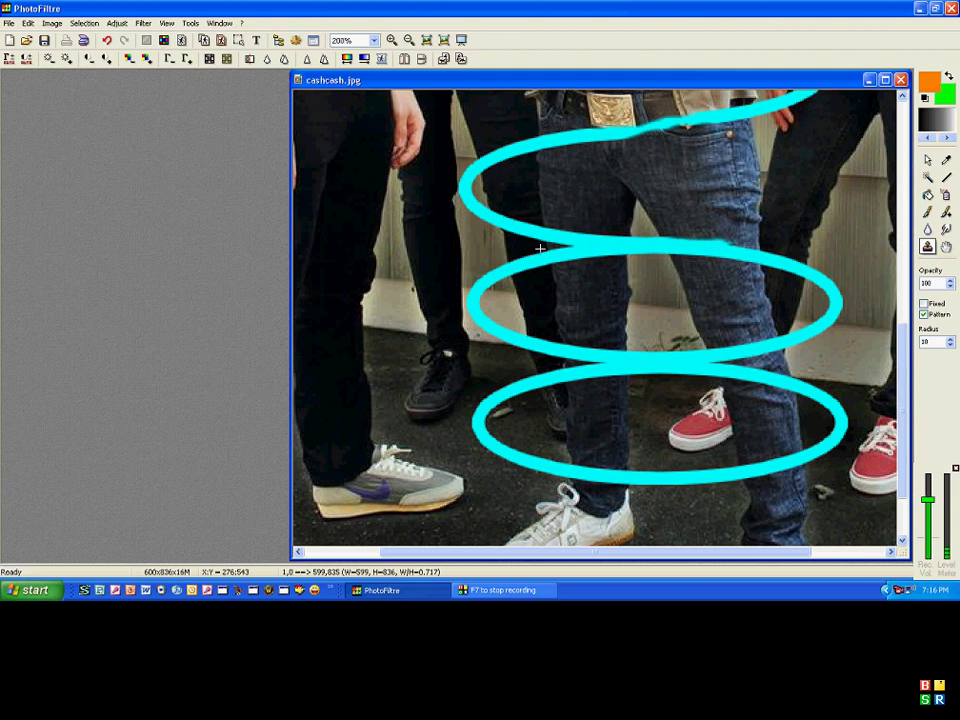
mouse_move(502, 264)
mouse_down()
mouse_move(553, 253)
mouse_move(614, 264)
mouse_up()
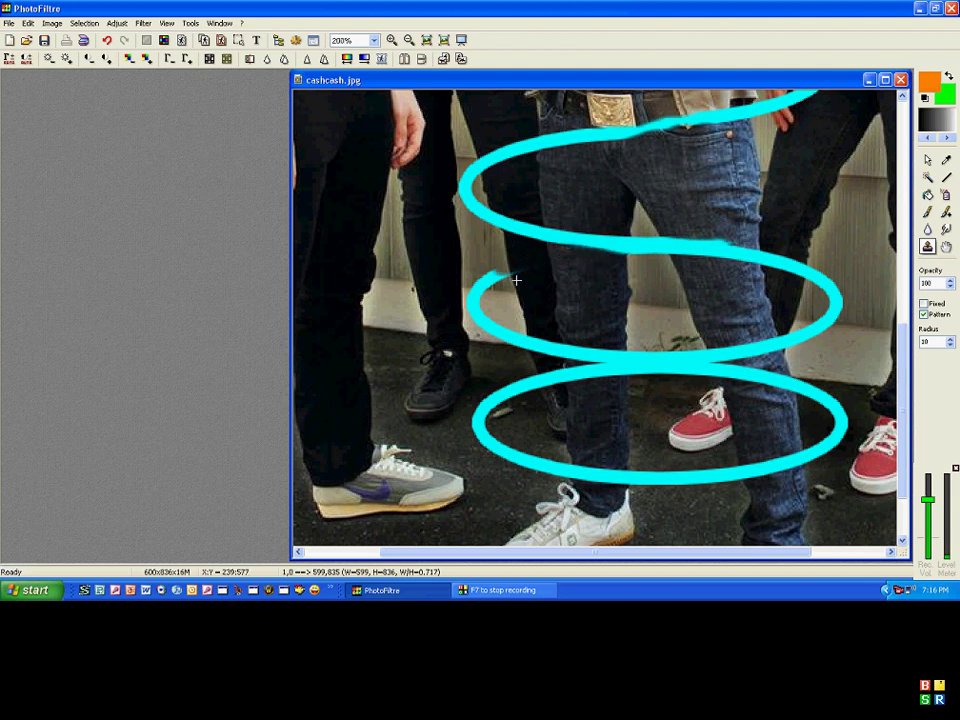
mouse_move(506, 271)
mouse_down()
mouse_move(460, 326)
mouse_move(477, 316)
mouse_move(513, 338)
mouse_move(605, 357)
mouse_up()
click(106, 40)
mouse_move(527, 268)
mouse_down()
mouse_move(455, 283)
mouse_move(509, 284)
mouse_move(456, 310)
mouse_move(462, 330)
mouse_move(624, 352)
mouse_up()
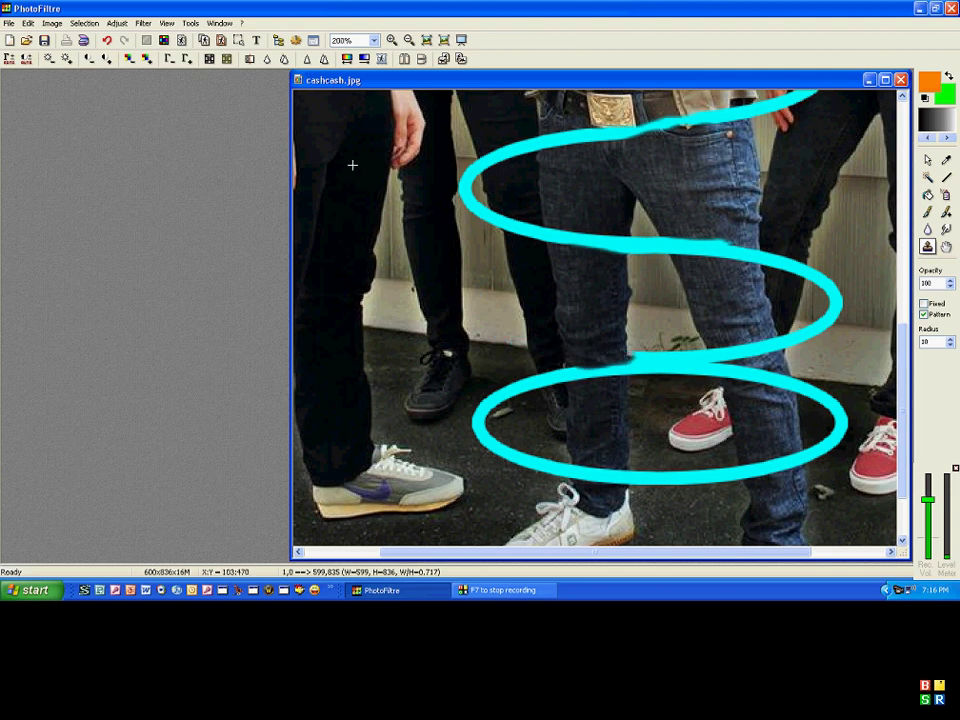
click(110, 42)
click(110, 42)
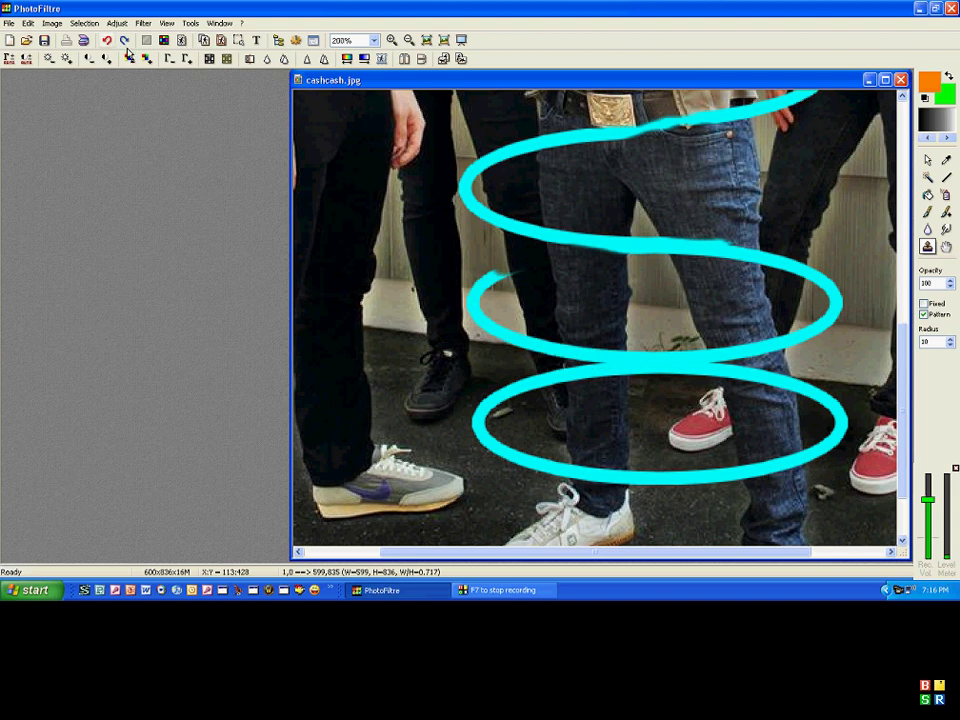
- Clone away the remaining left part of the seventh ellipse and the upper-right arc of the bottom ellipse, leaving its tip open
mouse_move(468, 302)
mouse_down()
mouse_move(548, 348)
mouse_move(644, 345)
mouse_up()
mouse_move(763, 391)
mouse_down()
mouse_move(761, 376)
mouse_move(721, 368)
mouse_move(632, 384)
mouse_up()
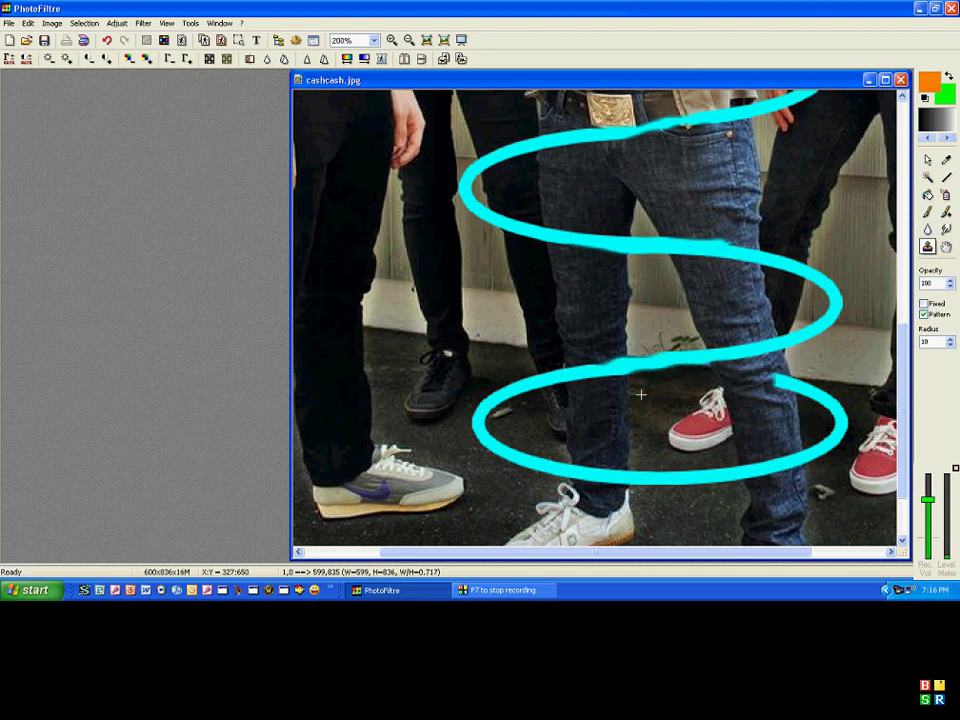
mouse_move(770, 377)
mouse_down()
mouse_move(807, 394)
mouse_move(783, 380)
mouse_up()
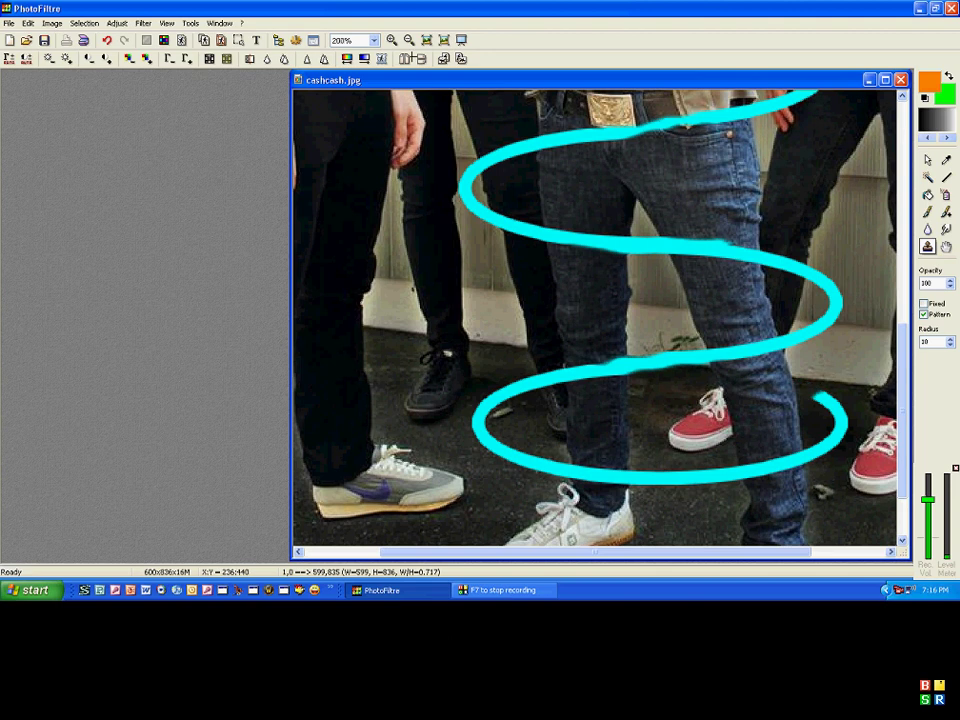
- Select the whole cyan ribbon with the Magic wand
click(408, 41)
click(408, 41)
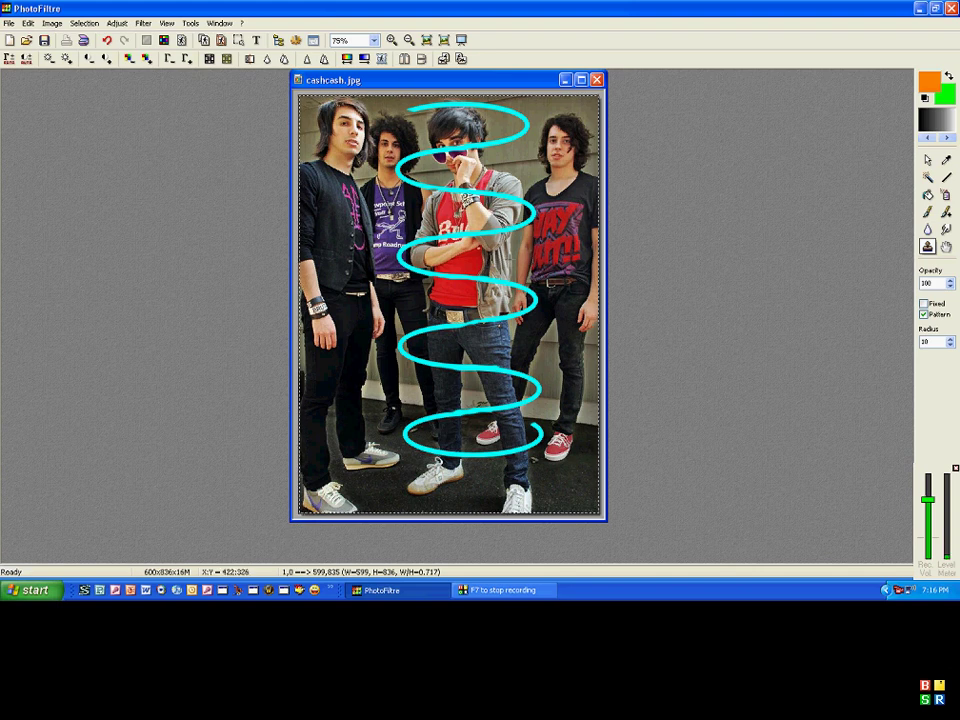
click(928, 177)
click(425, 157)
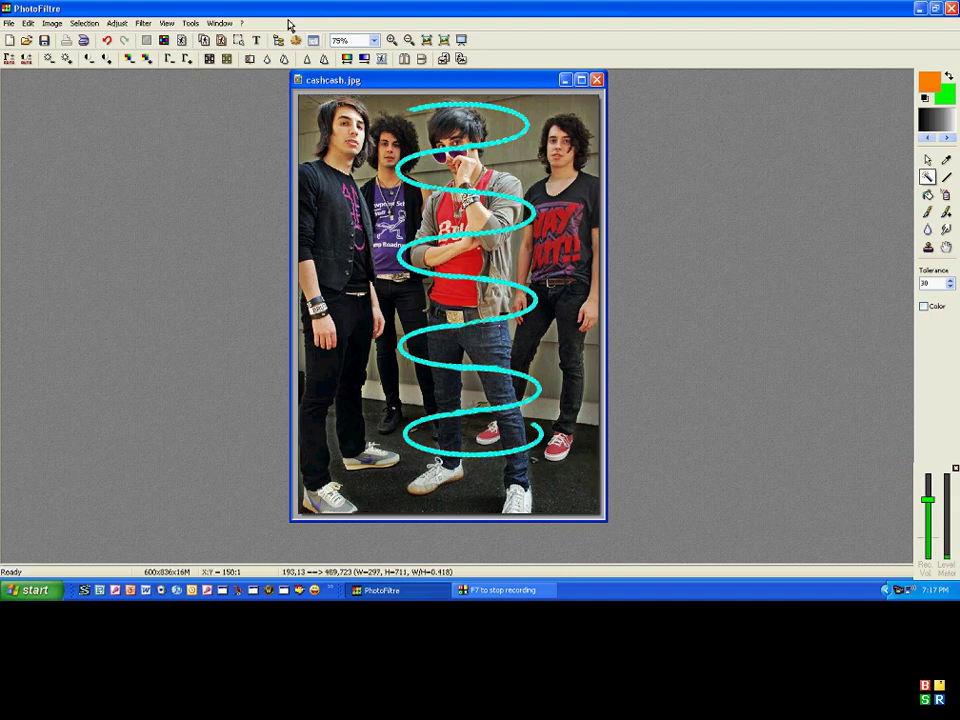
- Apply a progressive contour to the selected ribbon with width 15, cyan color, the Outside option and the Blur effect
click(141, 25)
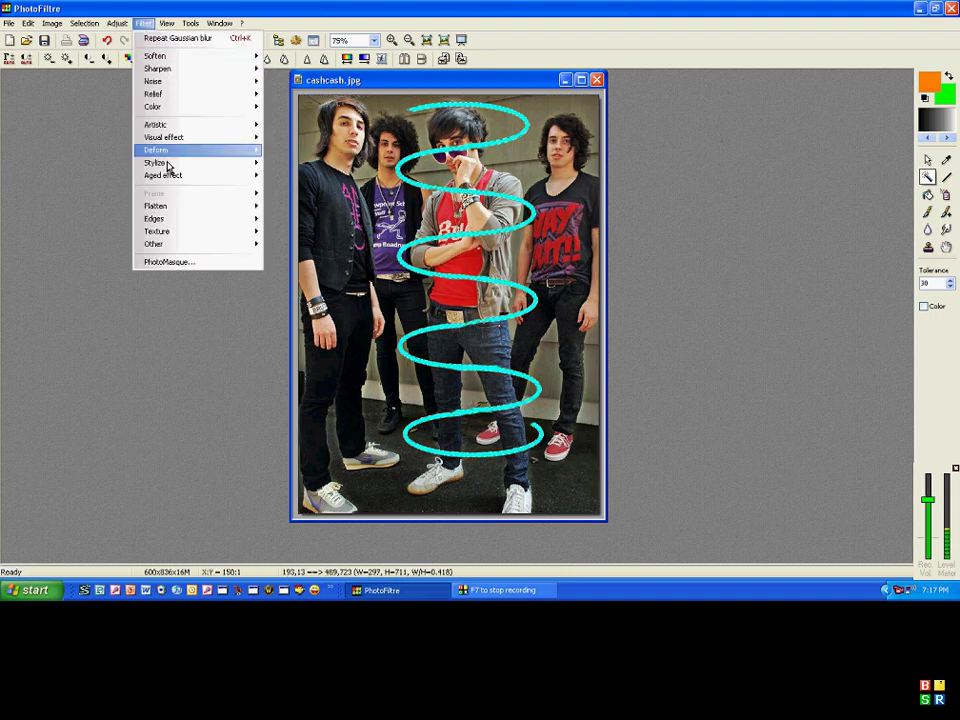
mouse_move(168, 163)
click(293, 249)
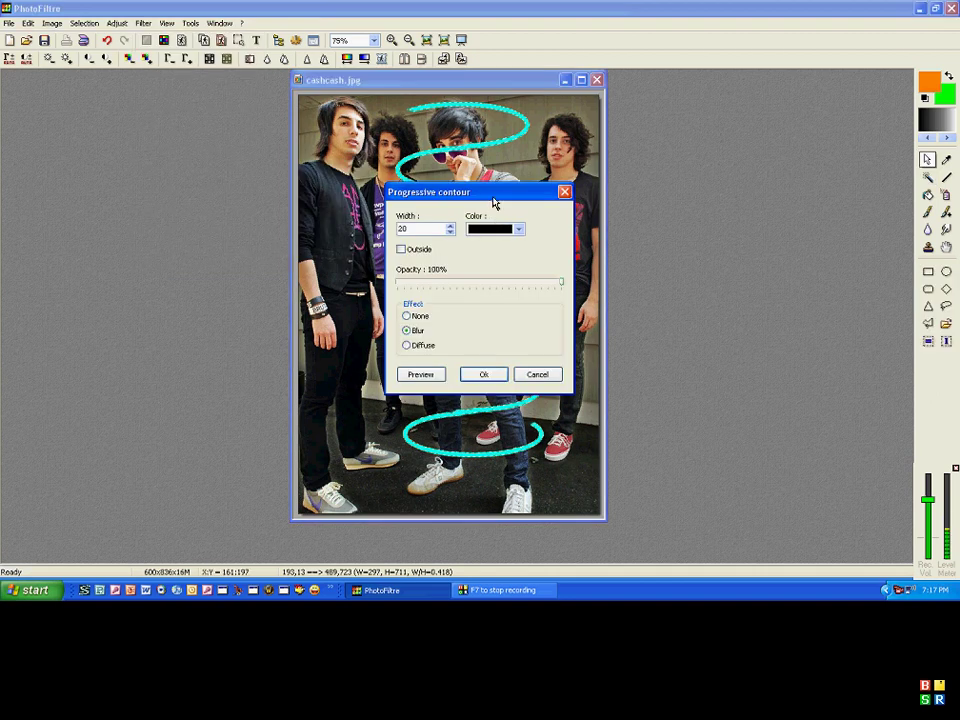
drag(497, 195, 480, 183)
drag(390, 216, 290, 220)
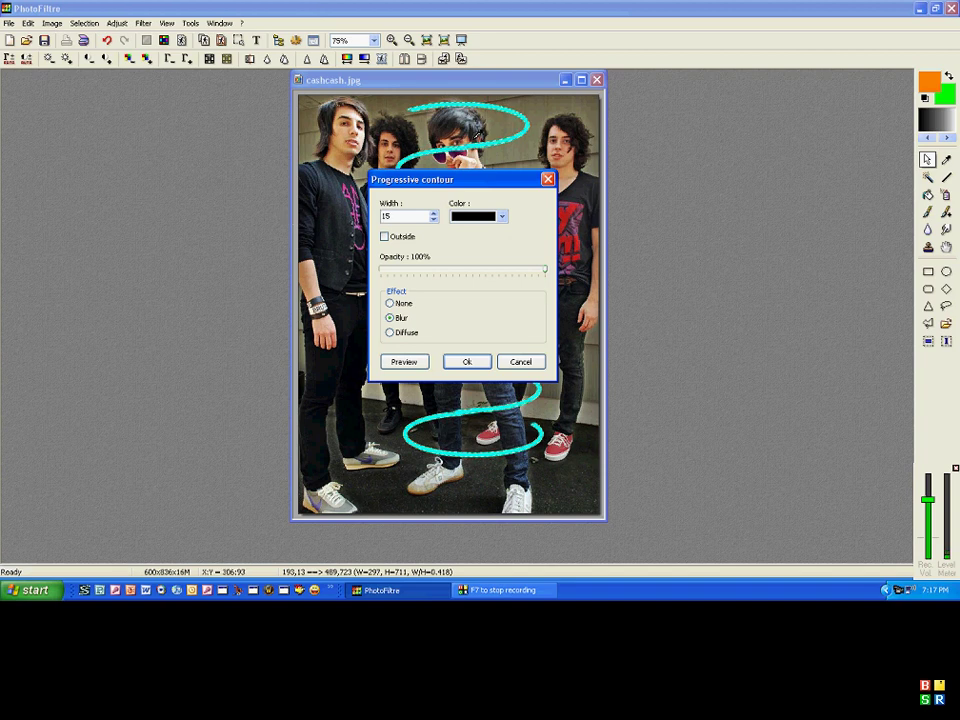
click(502, 217)
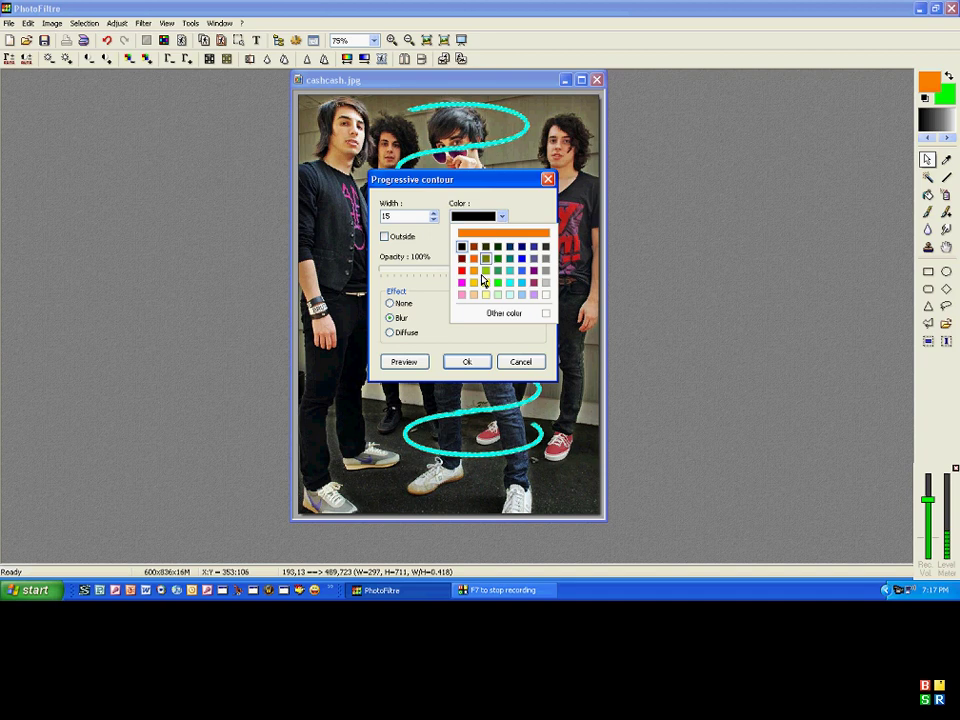
click(510, 286)
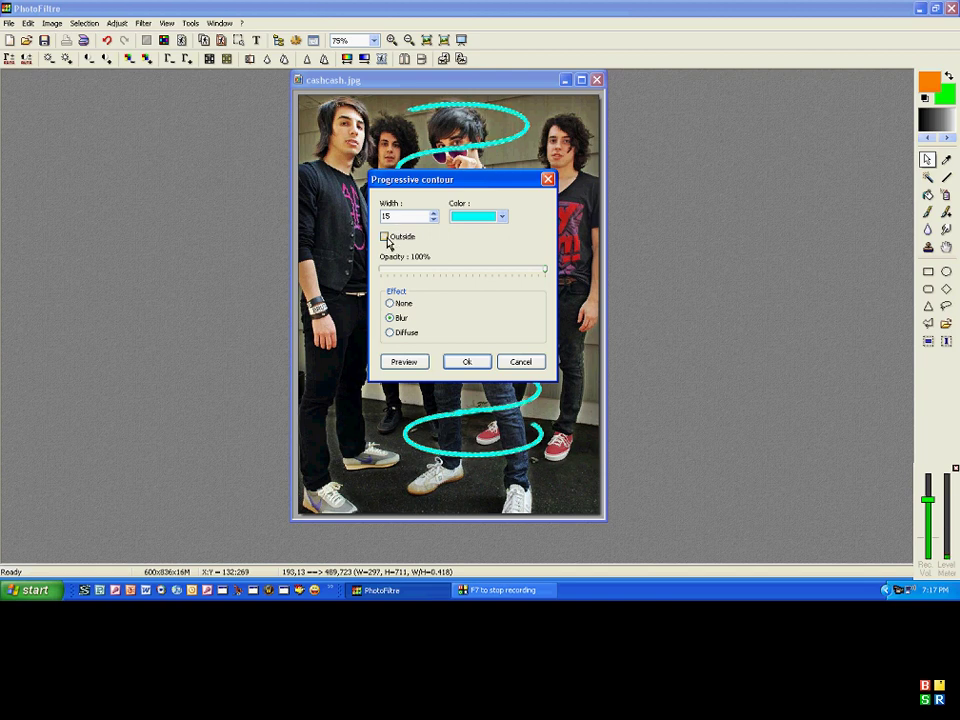
click(385, 237)
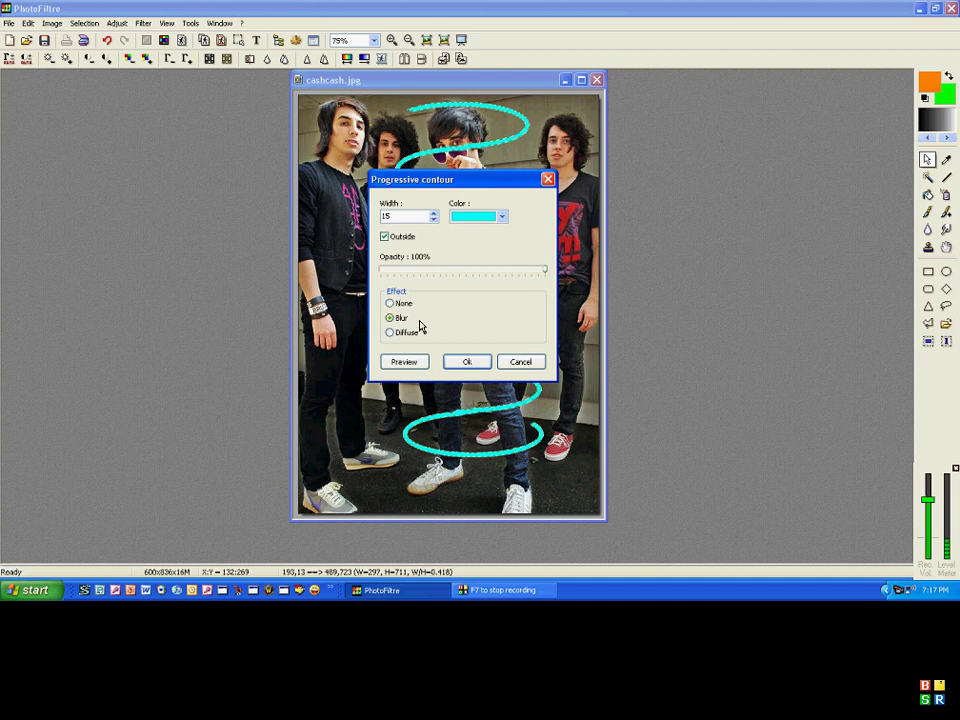
click(486, 361)
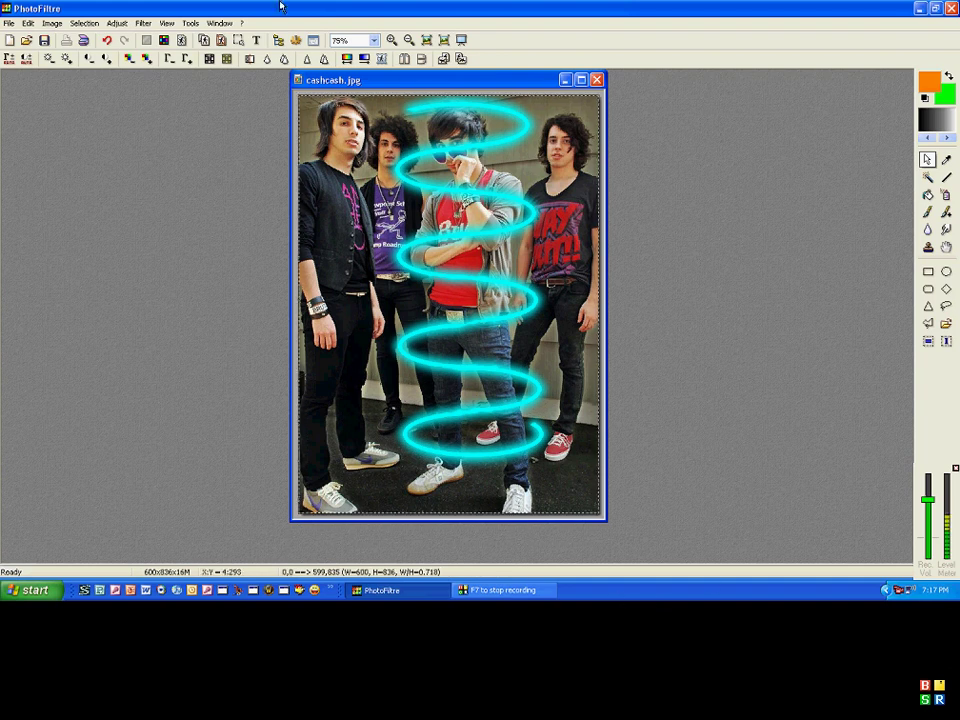
- Select the whole image and use the Clone stamp to remove the glowing ribbon from the central man's face, hair and sunglasses
key(ctrl+a)
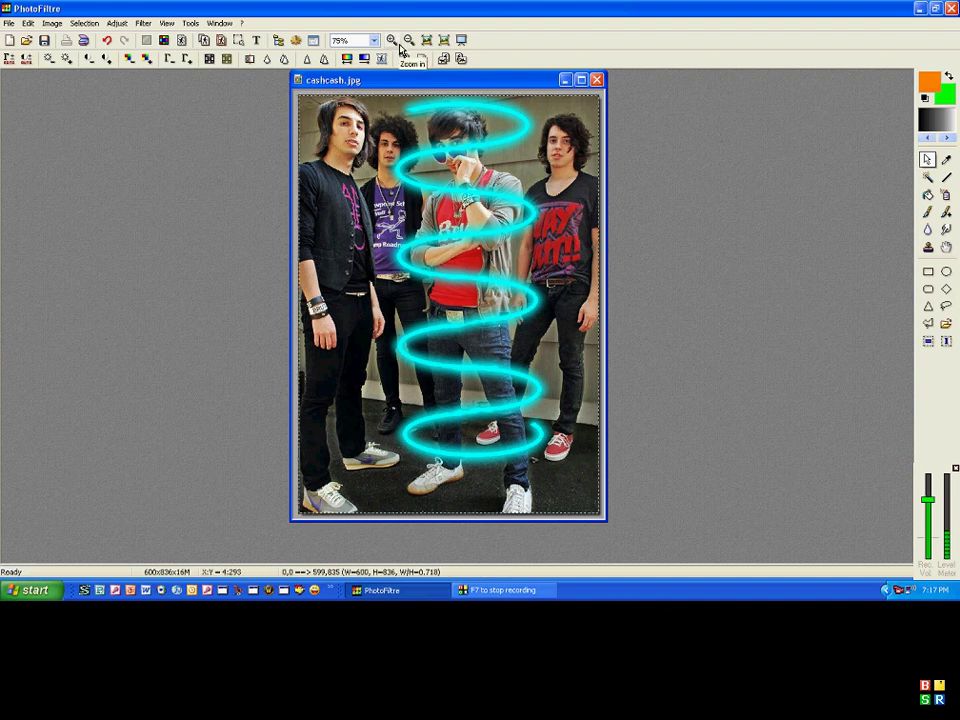
click(399, 46)
click(399, 46)
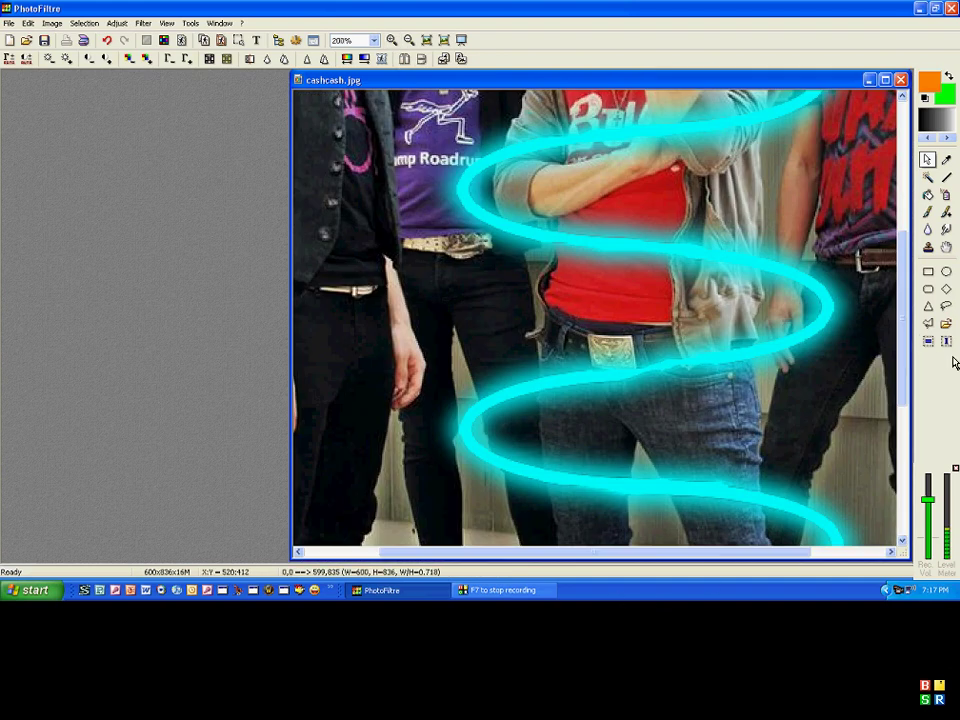
scroll(895, 238, up, 5)
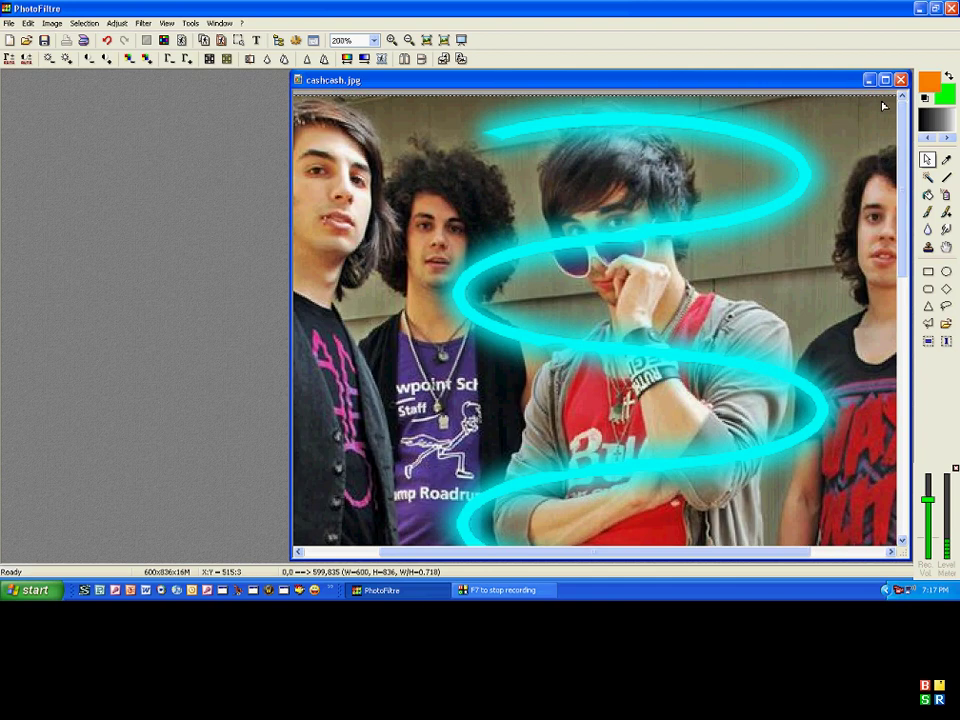
click(928, 247)
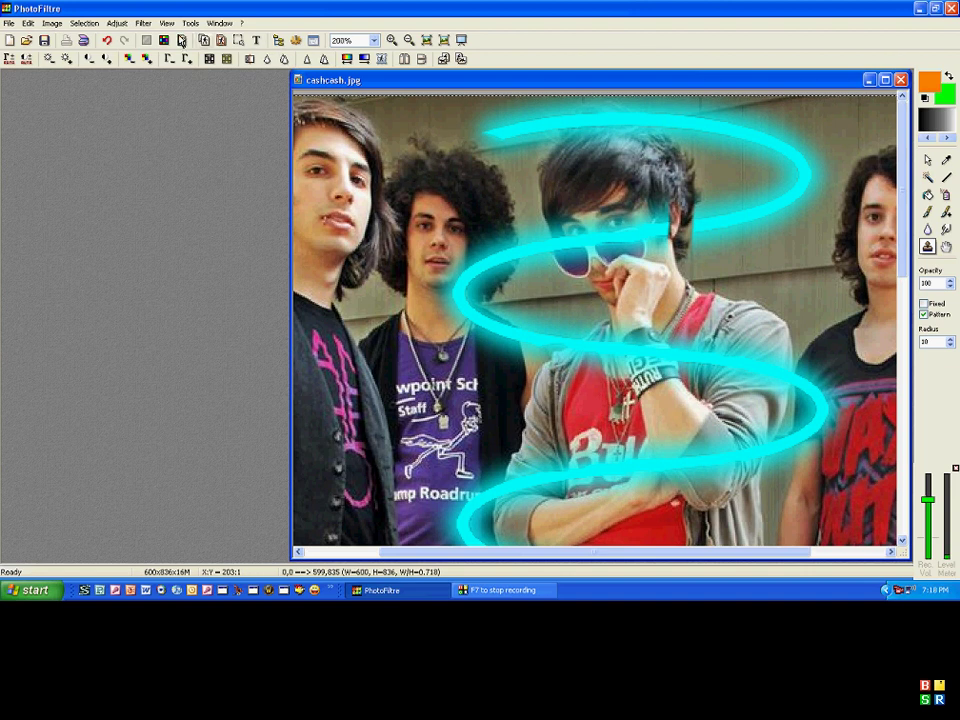
click(107, 40)
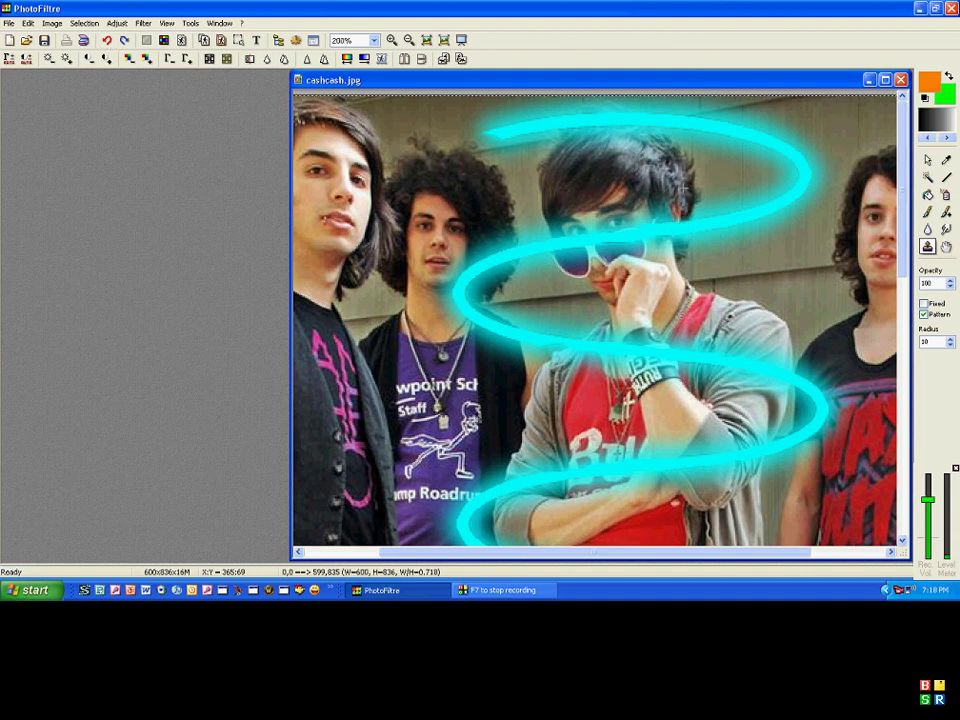
mouse_move(680, 216)
mouse_down()
mouse_move(676, 258)
mouse_move(661, 231)
mouse_move(627, 275)
mouse_move(656, 220)
mouse_move(619, 231)
mouse_move(603, 272)
mouse_move(602, 210)
mouse_up()
mouse_move(607, 272)
mouse_down()
mouse_move(573, 233)
mouse_move(558, 229)
mouse_move(557, 240)
mouse_up()
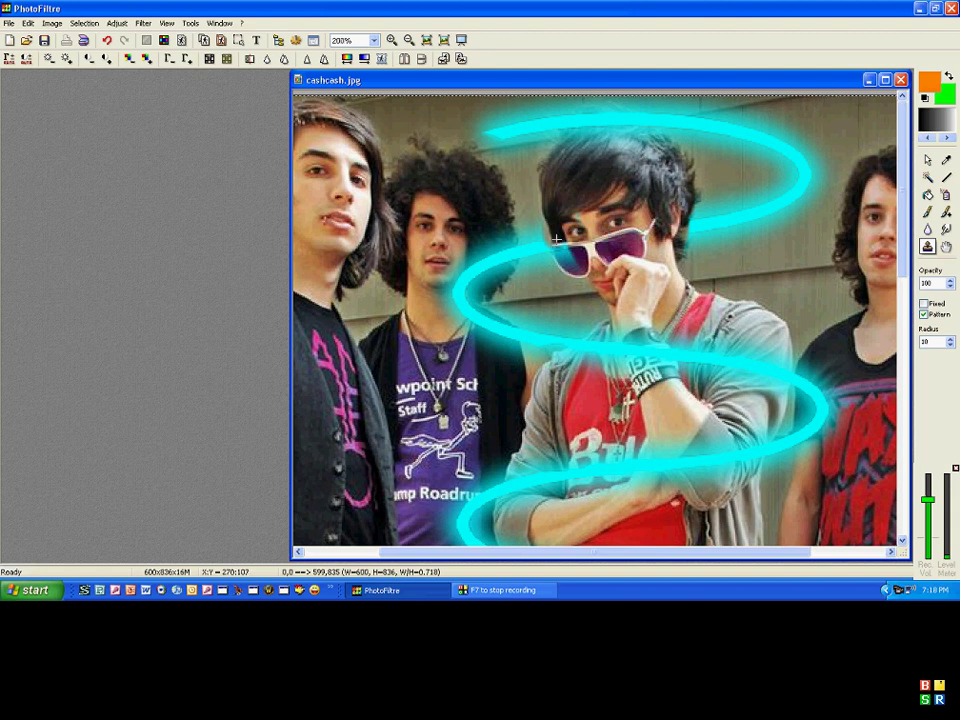
click(107, 41)
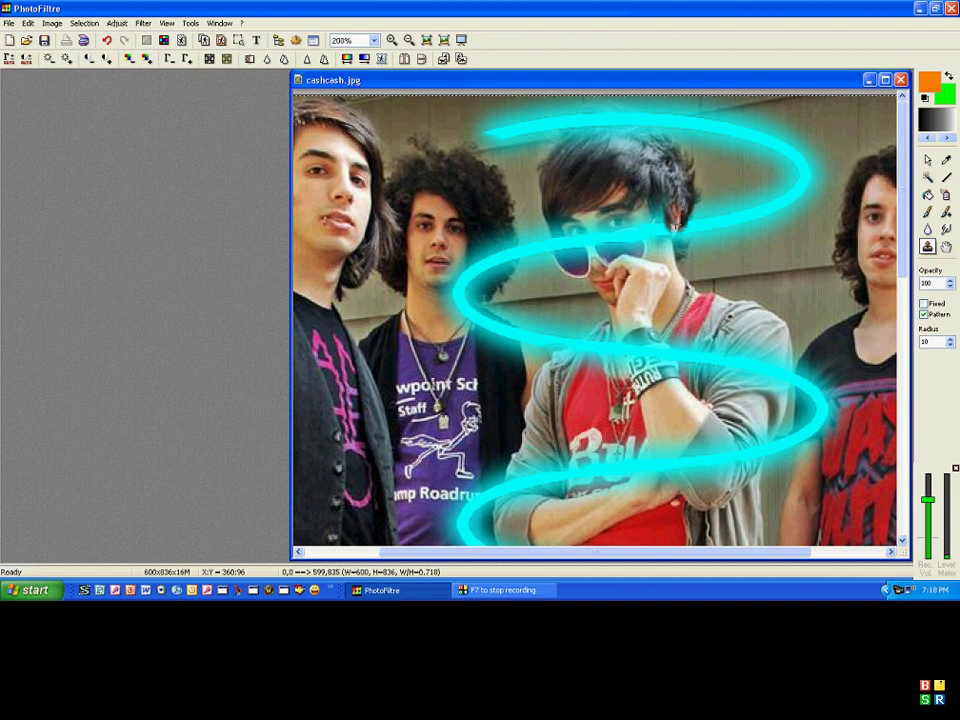
mouse_move(657, 230)
mouse_down()
mouse_move(630, 250)
mouse_move(662, 195)
mouse_move(621, 253)
mouse_up()
mouse_move(623, 208)
mouse_down()
mouse_move(607, 262)
mouse_move(600, 204)
mouse_move(583, 259)
mouse_up()
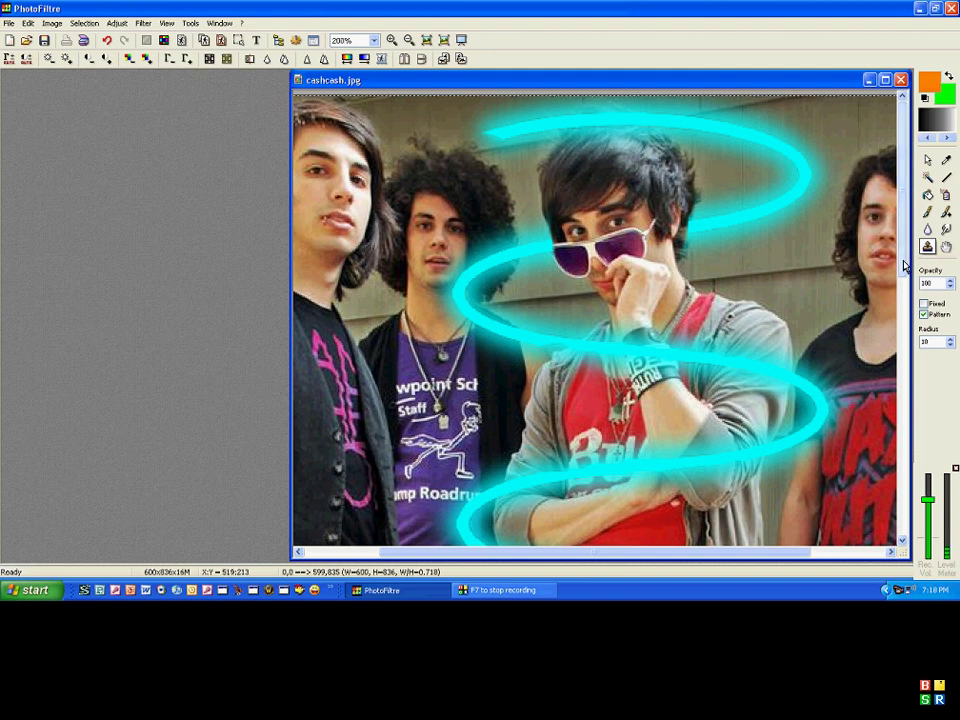
- Clone away the ribbon where it crosses the man's forearms and shirt lettering, and where it crosses his belt and upper jeans
scroll(728, 268, down, 5)
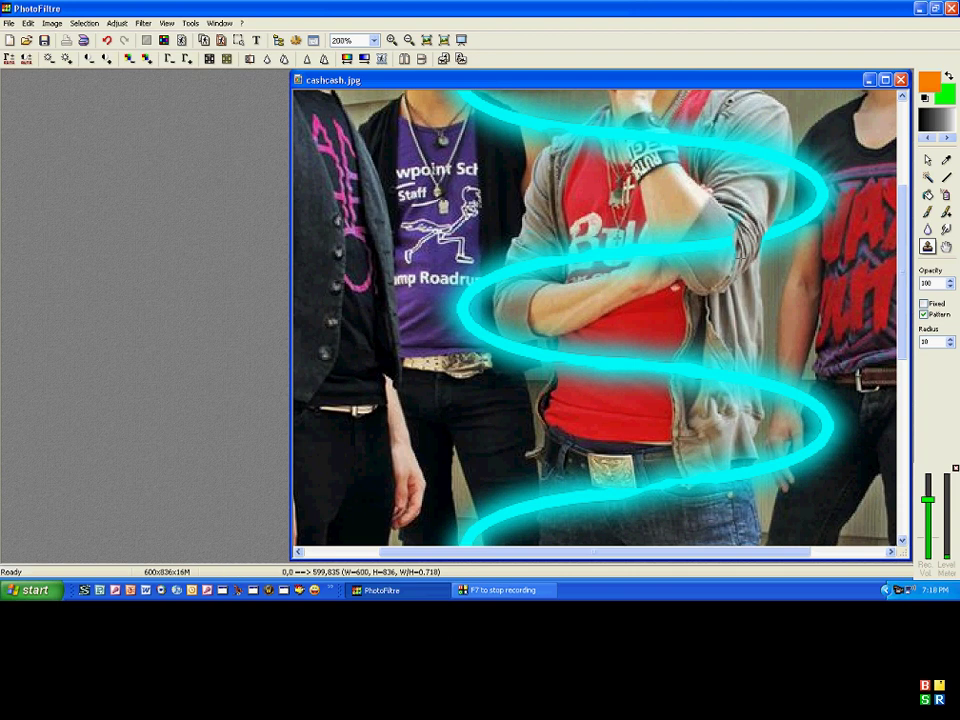
mouse_move(743, 226)
mouse_down()
mouse_move(707, 244)
mouse_move(686, 230)
mouse_move(655, 252)
mouse_move(640, 246)
mouse_move(698, 257)
mouse_up()
mouse_move(610, 247)
mouse_down()
mouse_move(605, 282)
mouse_move(555, 262)
mouse_move(579, 273)
mouse_up()
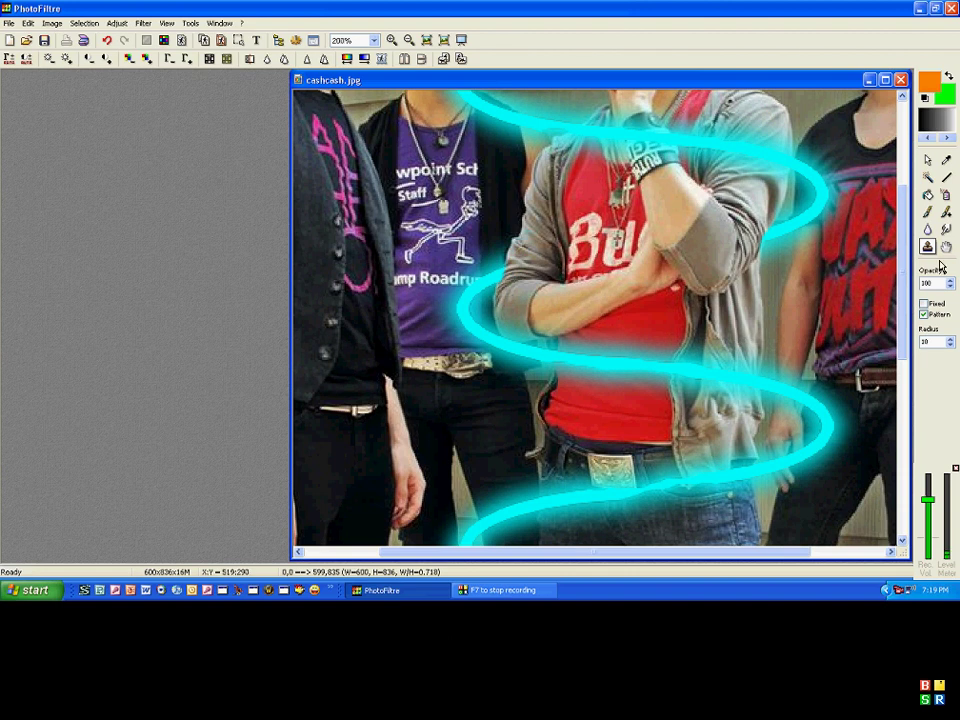
drag(902, 265, 904, 320)
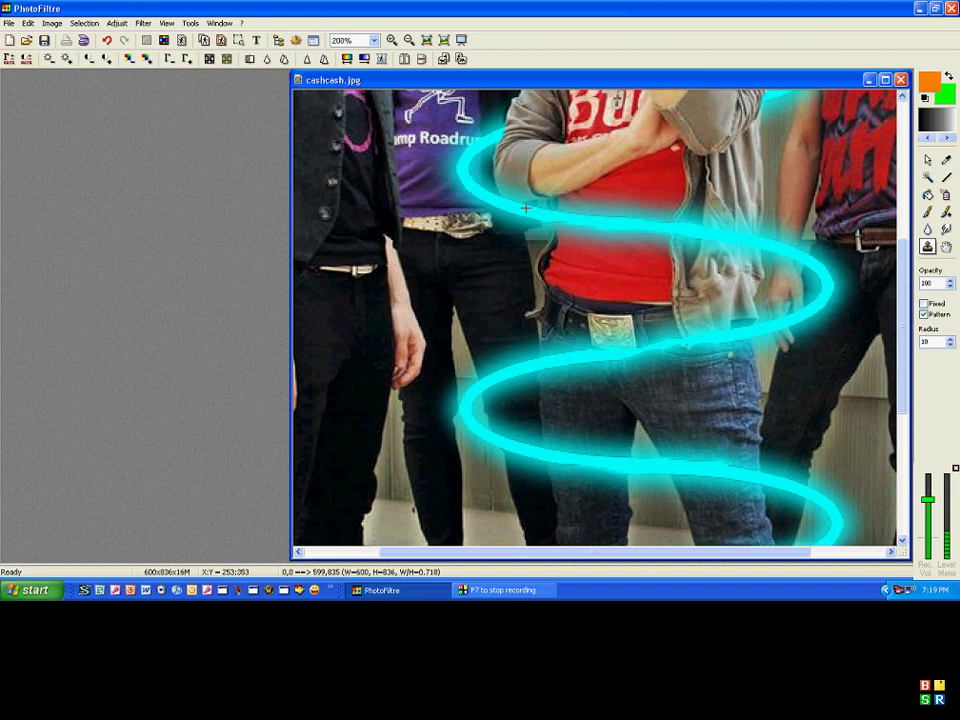
mouse_move(740, 306)
mouse_down()
mouse_move(743, 351)
mouse_move(656, 345)
mouse_move(625, 318)
mouse_move(675, 376)
mouse_move(597, 360)
mouse_move(671, 372)
mouse_move(593, 338)
mouse_move(569, 366)
mouse_move(621, 381)
mouse_move(571, 330)
mouse_move(545, 362)
mouse_move(543, 375)
mouse_move(560, 390)
mouse_move(550, 345)
mouse_up()
- Clone away the second-lowest rear pass of the ribbon and its glow from both of the man's jeans legs
scroll(471, 258, down, 3)
mouse_move(749, 327)
mouse_down()
mouse_move(767, 368)
mouse_move(718, 338)
mouse_move(719, 356)
mouse_up()
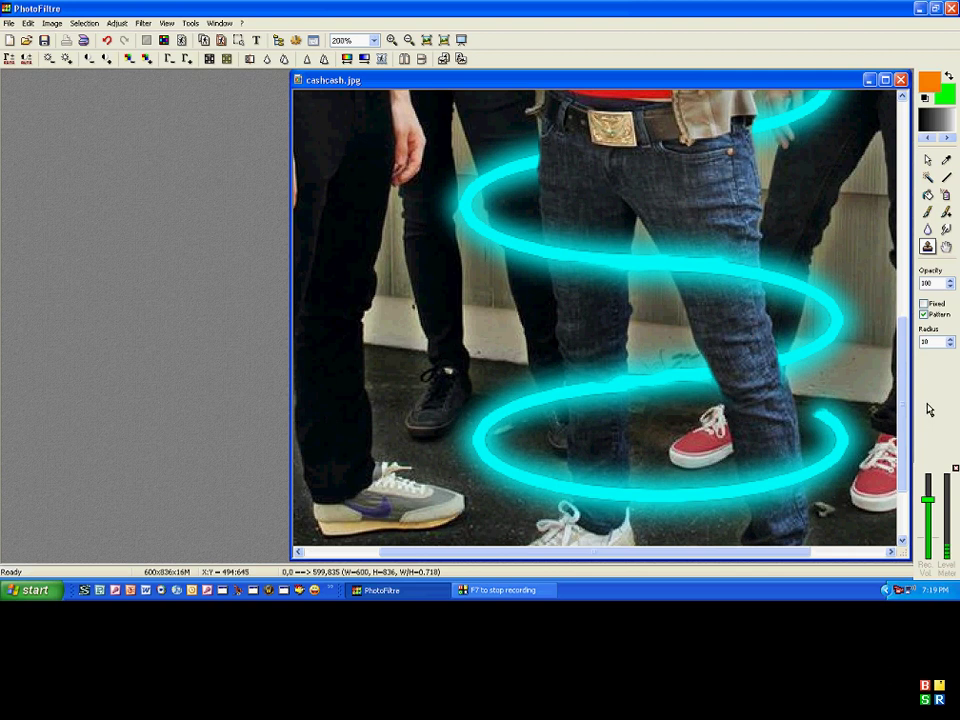
mouse_move(595, 383)
mouse_down()
mouse_move(610, 360)
mouse_move(620, 393)
mouse_move(611, 398)
mouse_up()
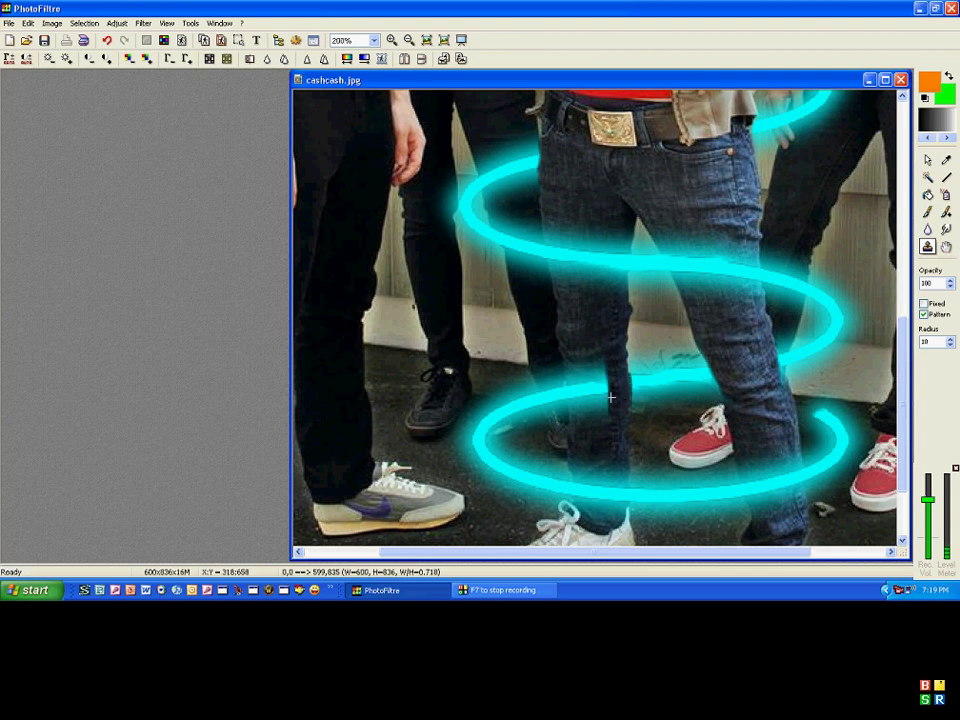
click(106, 40)
mouse_move(606, 354)
mouse_down()
mouse_move(614, 421)
mouse_move(598, 355)
mouse_move(594, 426)
mouse_move(581, 370)
mouse_move(583, 412)
mouse_up()
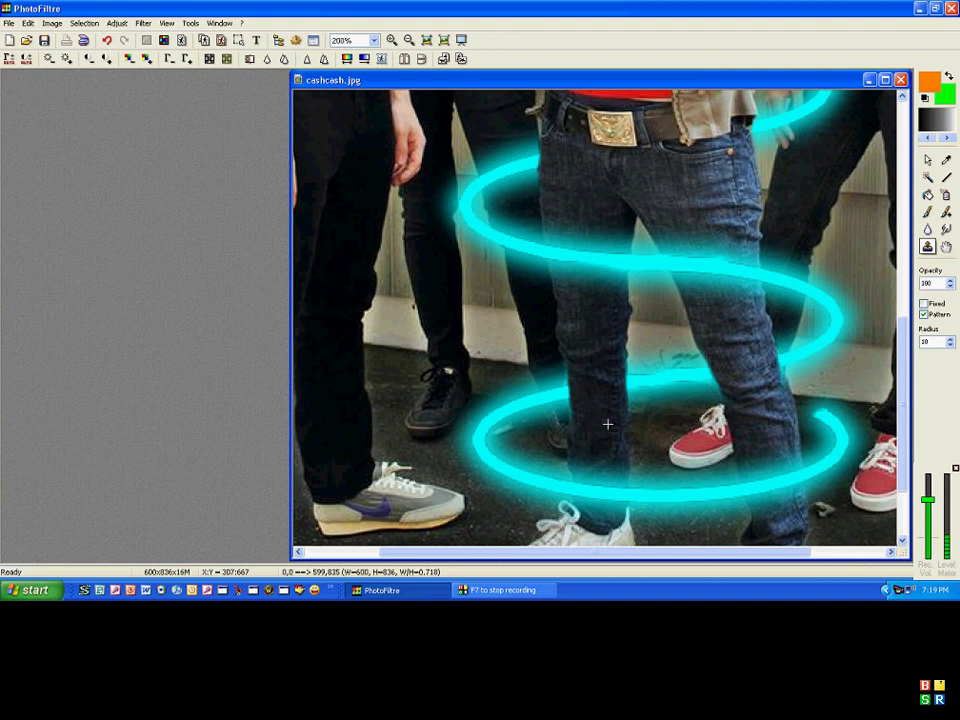
- Clone away the bottom loop of the ribbon where it crosses the man's right-hand lower leg in the photo
drag(904, 347, 904, 403)
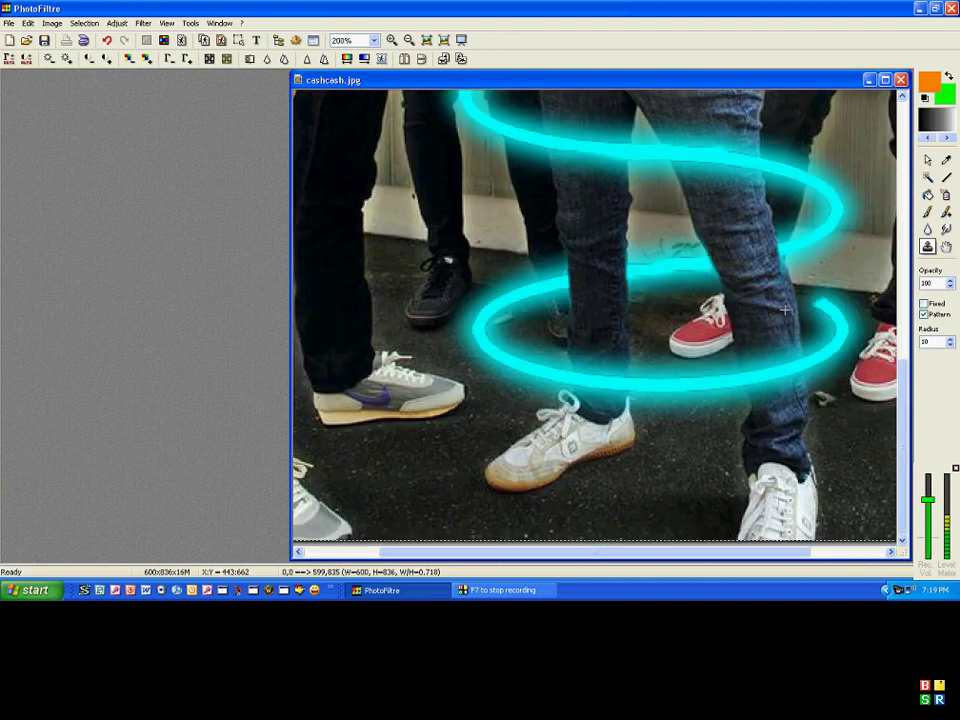
mouse_move(784, 338)
mouse_down()
mouse_move(795, 418)
mouse_move(769, 344)
mouse_move(780, 410)
mouse_move(748, 361)
mouse_up()
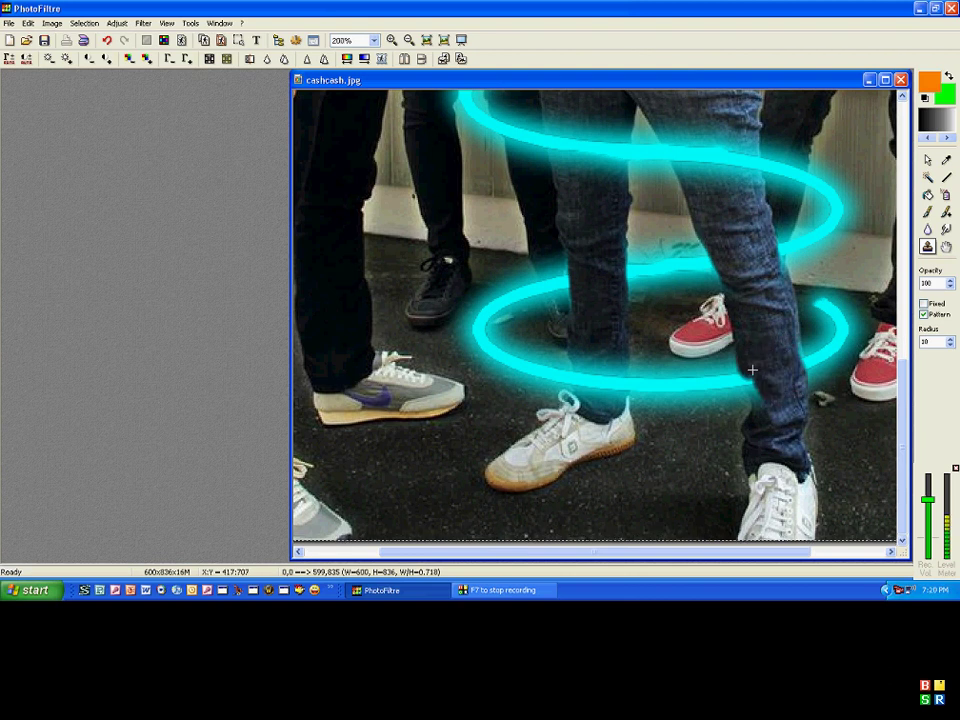
click(107, 41)
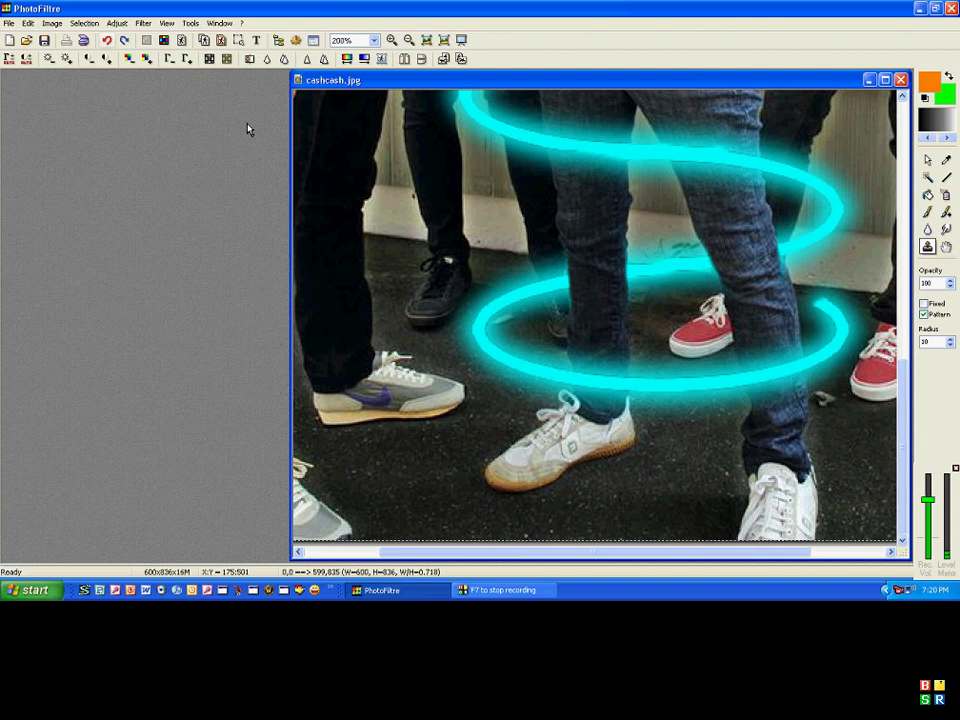
mouse_move(787, 354)
mouse_down()
mouse_move(794, 400)
mouse_move(764, 336)
mouse_move(776, 416)
mouse_move(756, 388)
mouse_move(748, 343)
mouse_move(757, 386)
mouse_move(782, 400)
mouse_up()
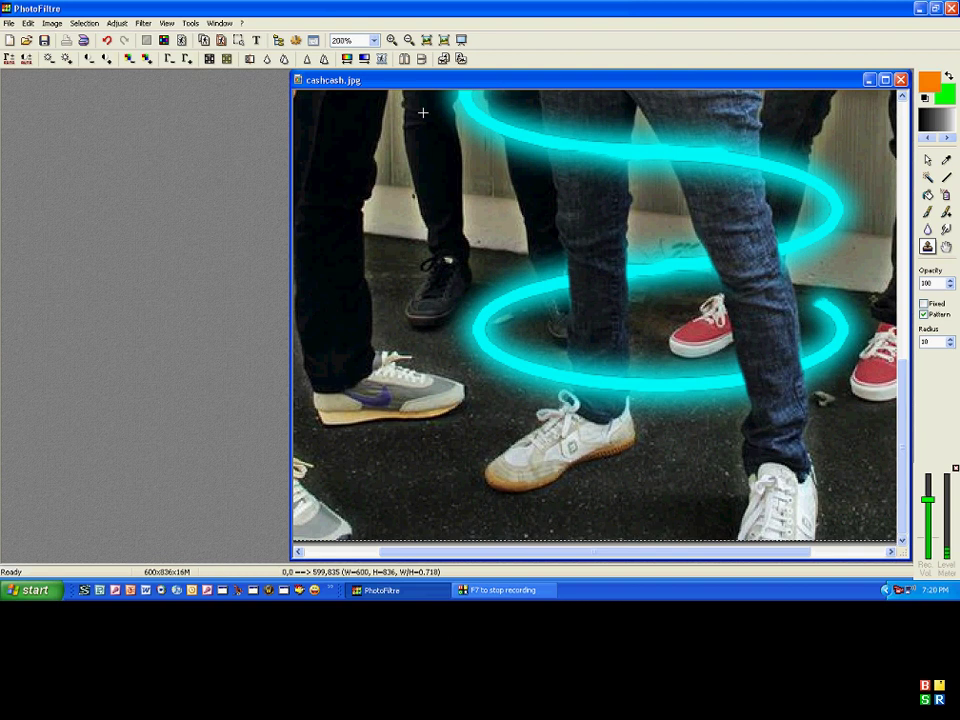
- Activate the Blur tool for retouching the glowing ribbon
click(409, 41)
click(409, 41)
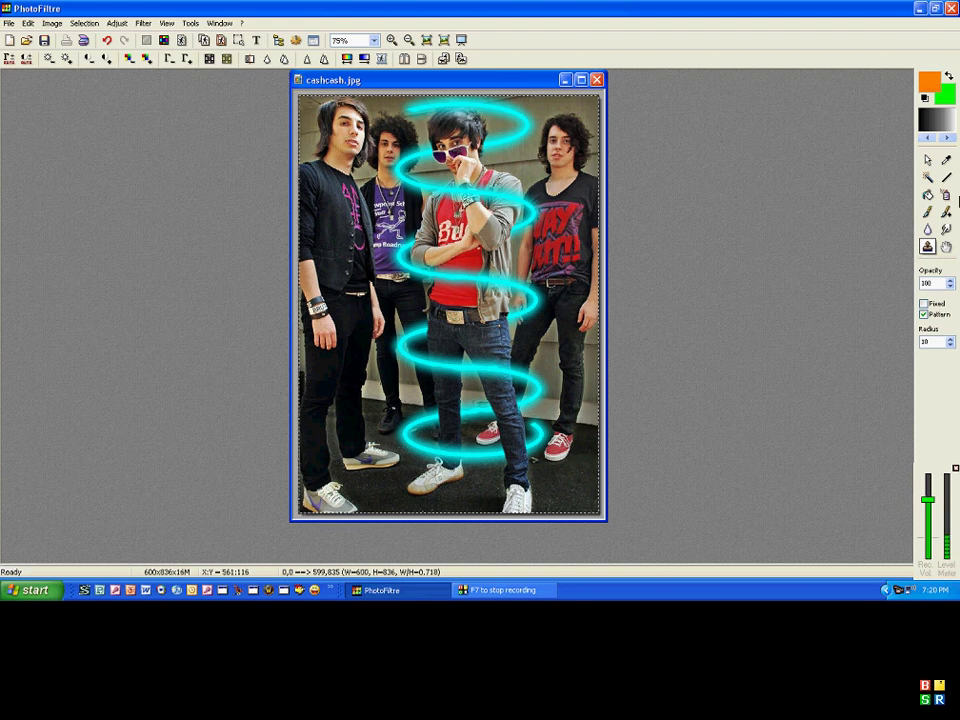
click(927, 229)
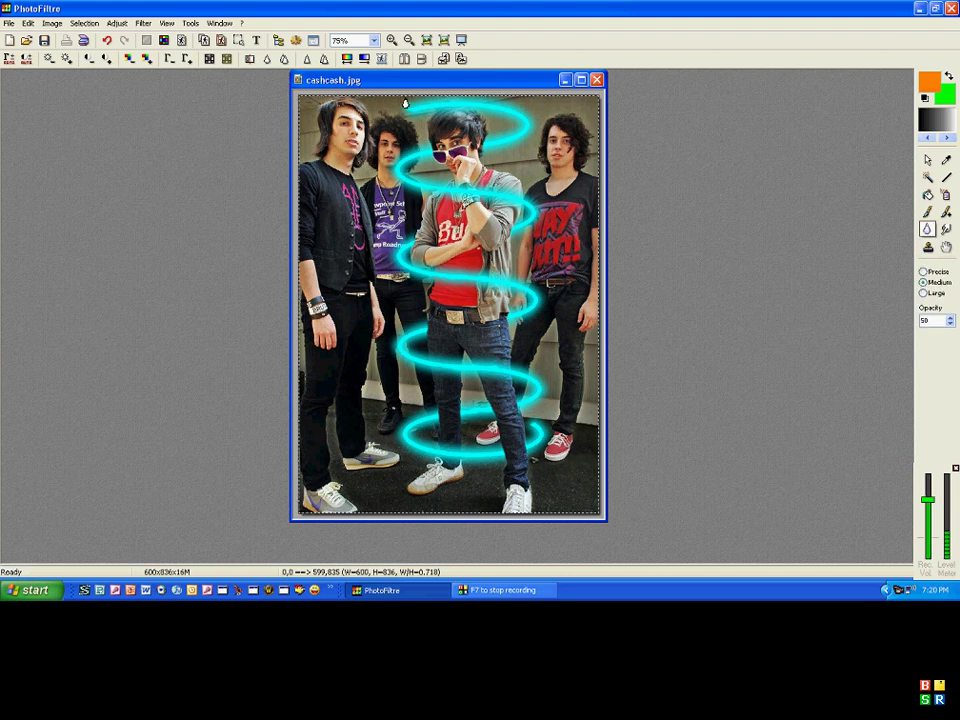